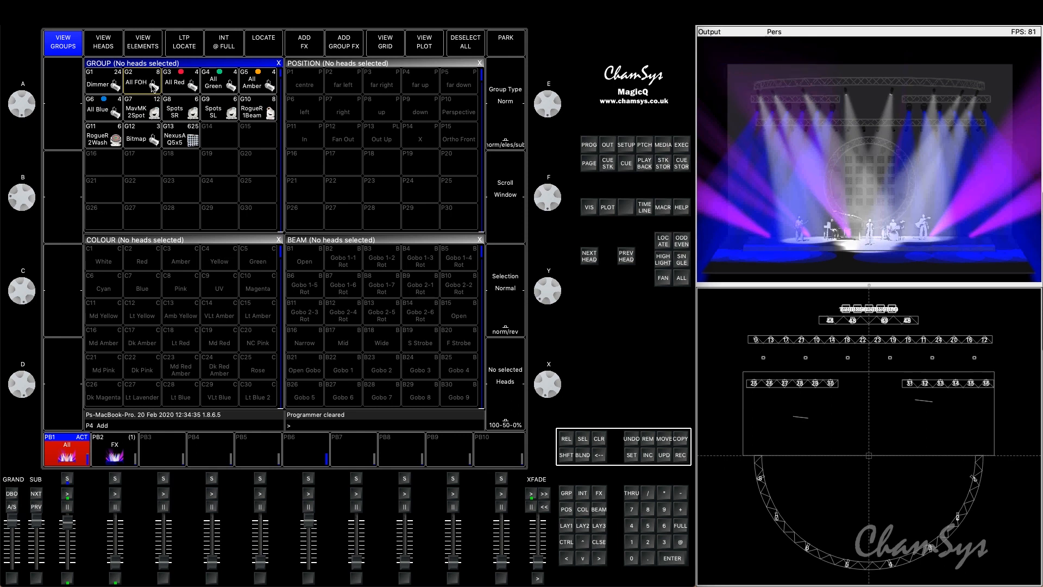
Set the All FOH group to 22% intensity and record it as a cue onto playback 10.
click(149, 80)
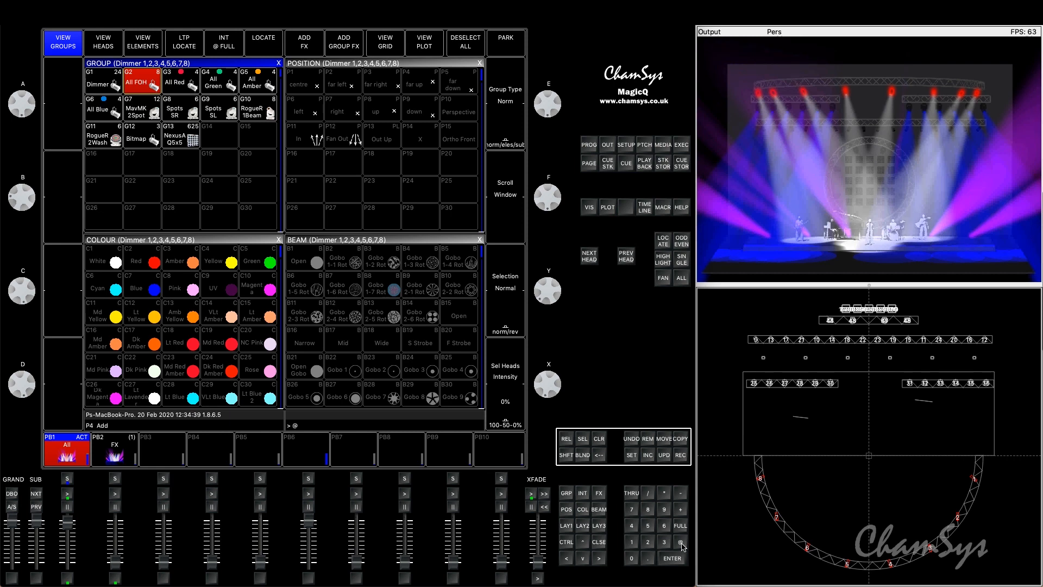
double_click(648, 542)
key(Return)
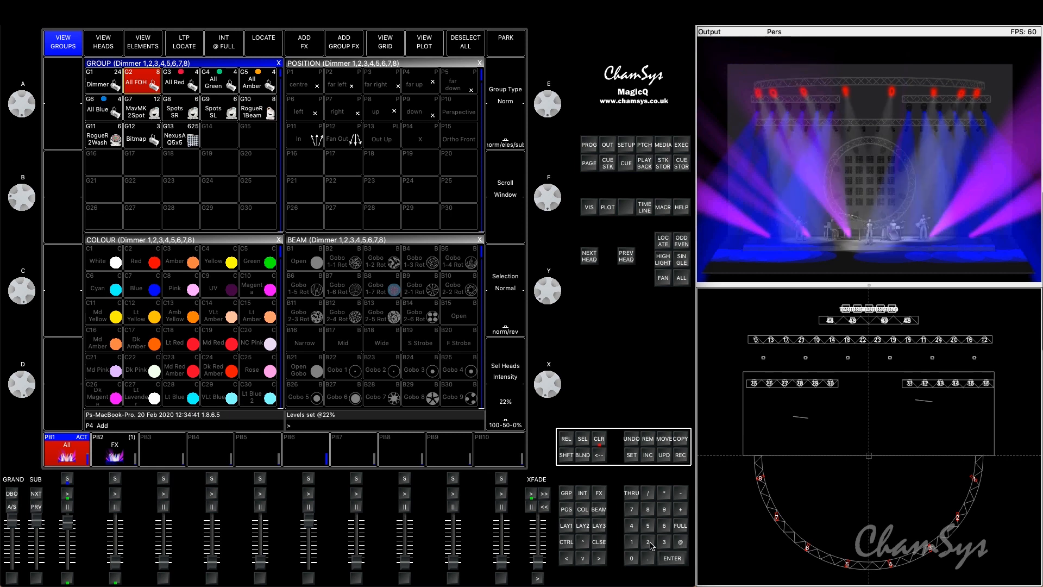
click(590, 146)
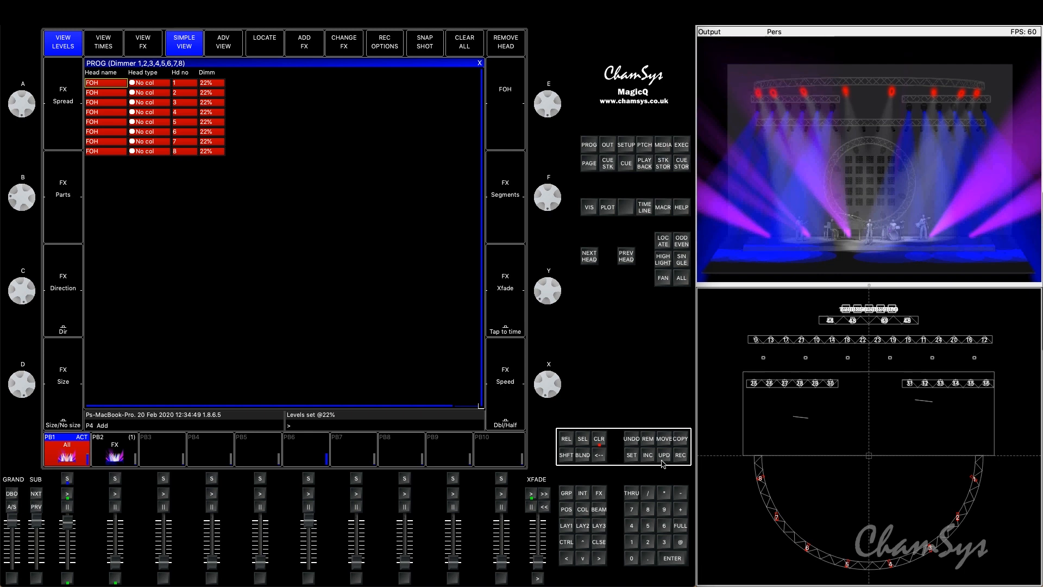
click(680, 456)
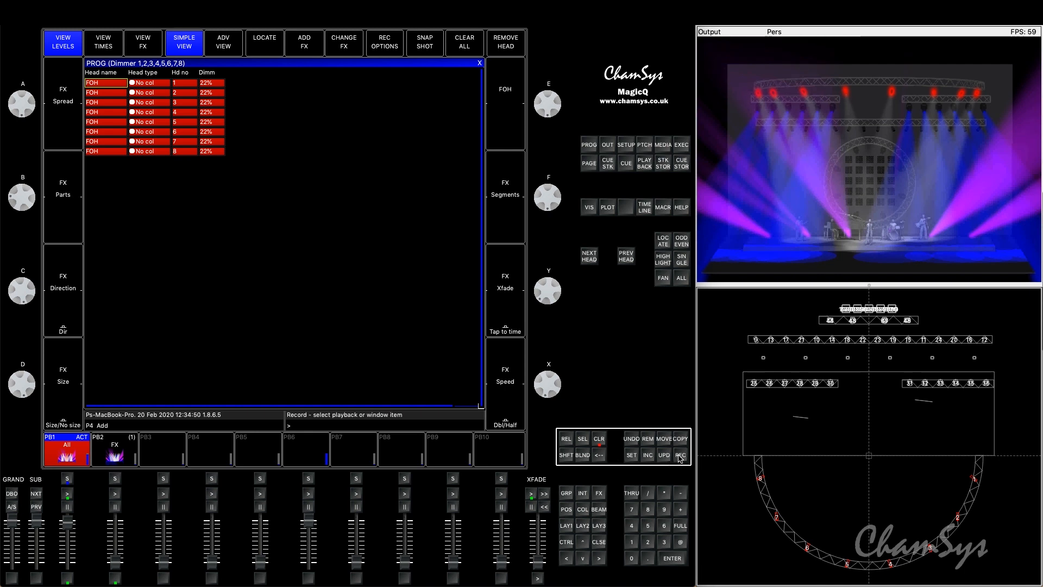
click(499, 448)
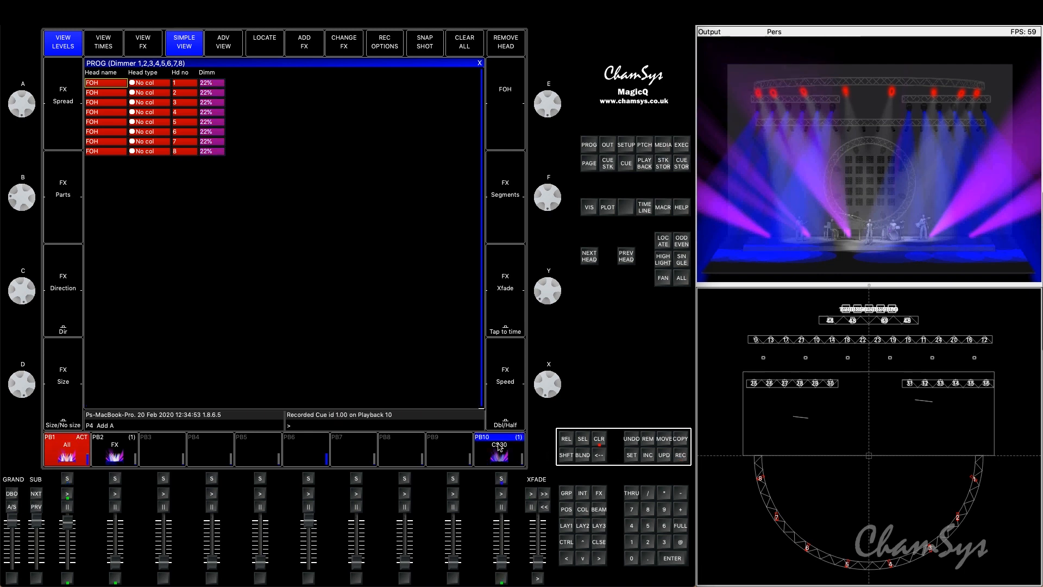
Make playback 10's cue stack an intensity master and clear the programmer.
click(500, 448)
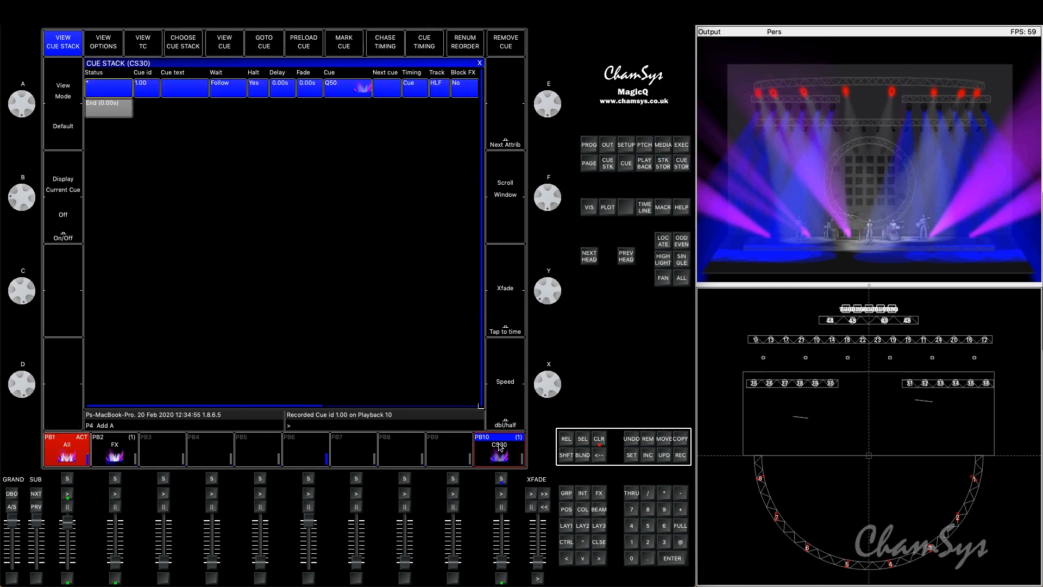
click(499, 447)
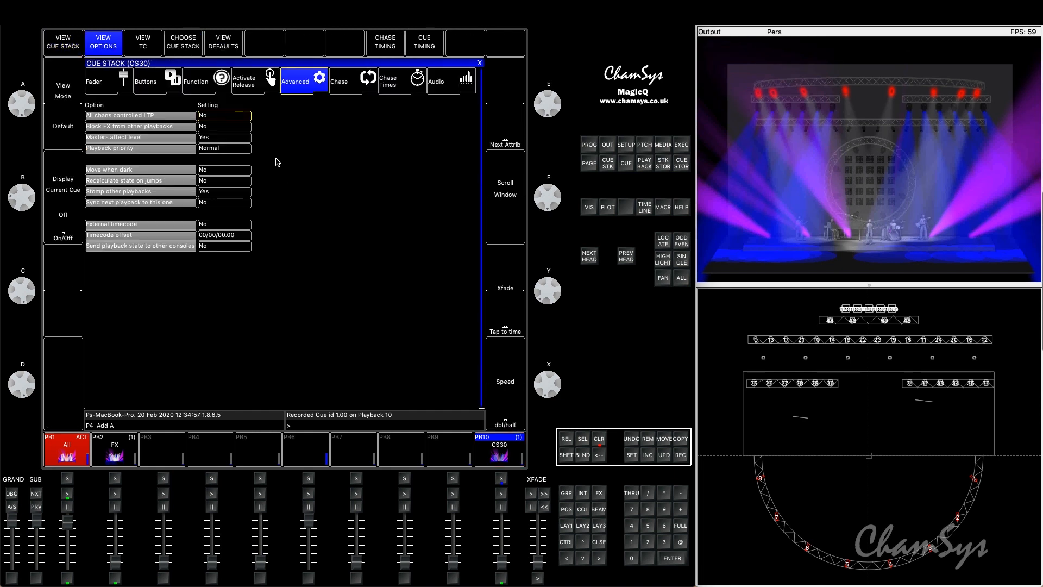
click(202, 87)
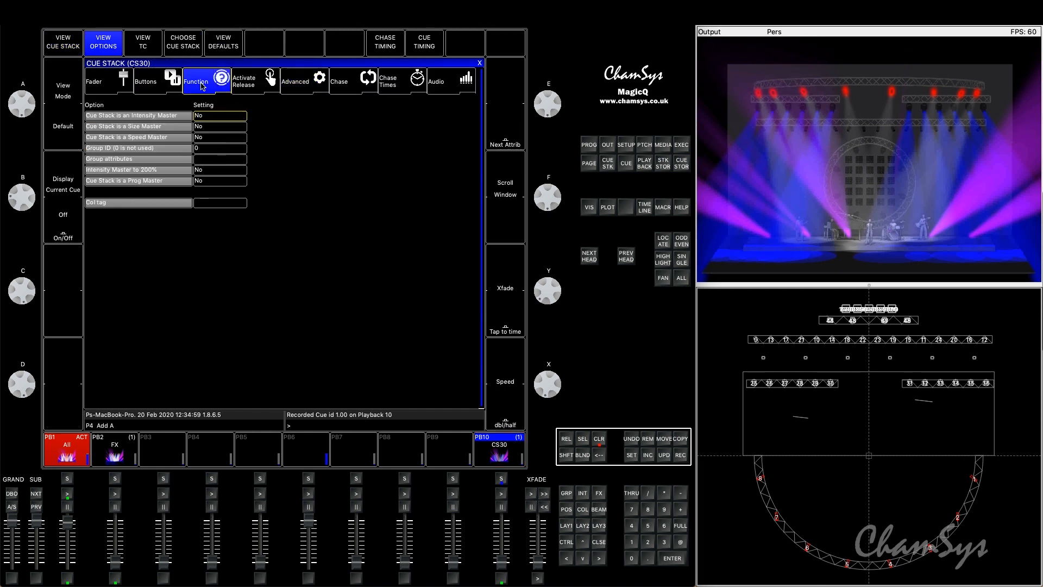
click(216, 118)
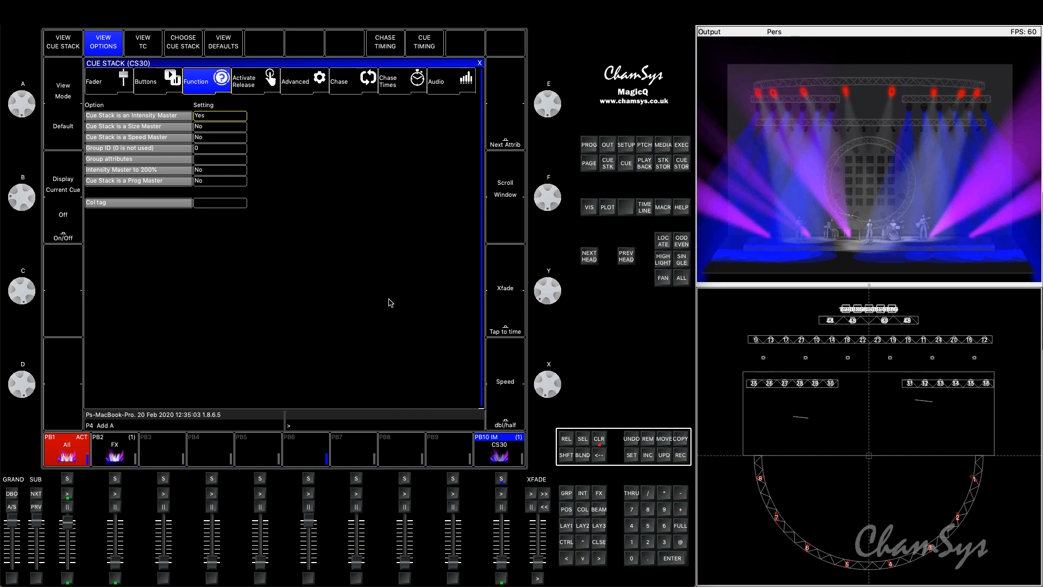
click(600, 440)
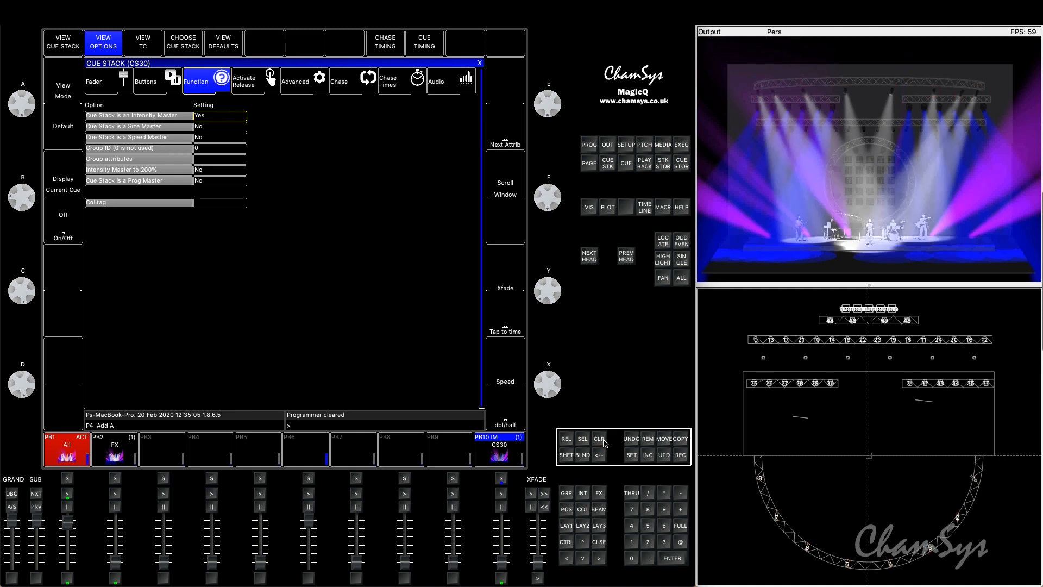
Activate playback 10 and raise its fader to full to bring in the intensity master.
drag(502, 559, 504, 523)
click(502, 493)
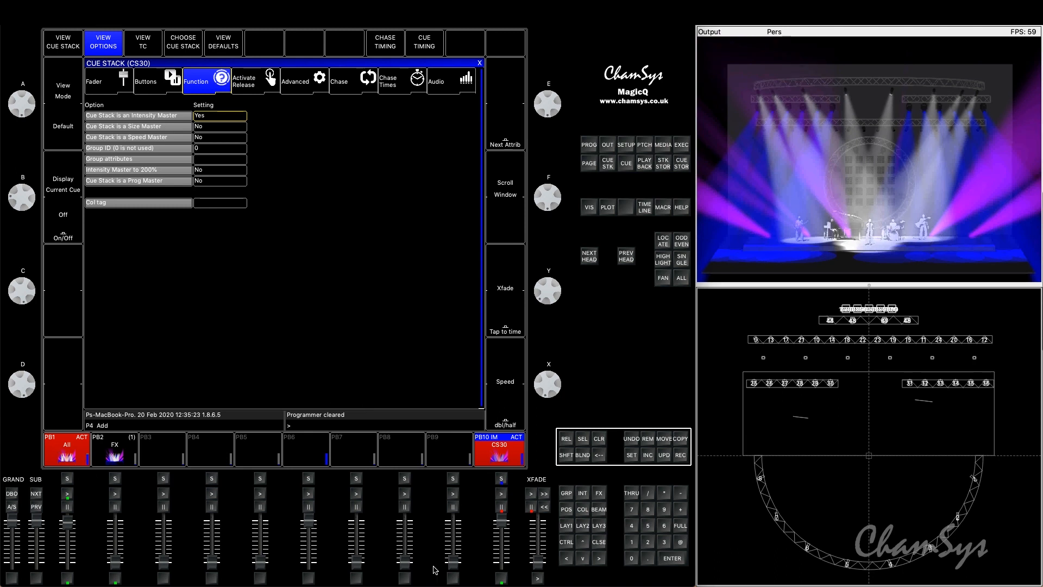
mouse_move(505, 523)
mouse_down()
mouse_move(504, 565)
mouse_move(511, 524)
mouse_up()
Record the All FOH group selection without levels onto playback 9 as a group master, check its function options and raise its fader.
click(566, 525)
click(139, 86)
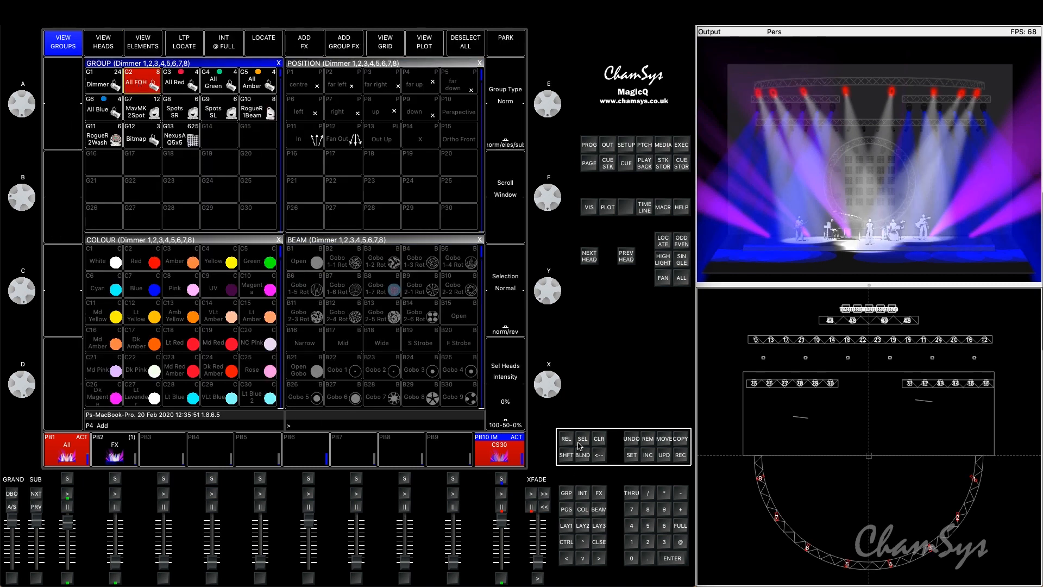
click(680, 456)
click(442, 443)
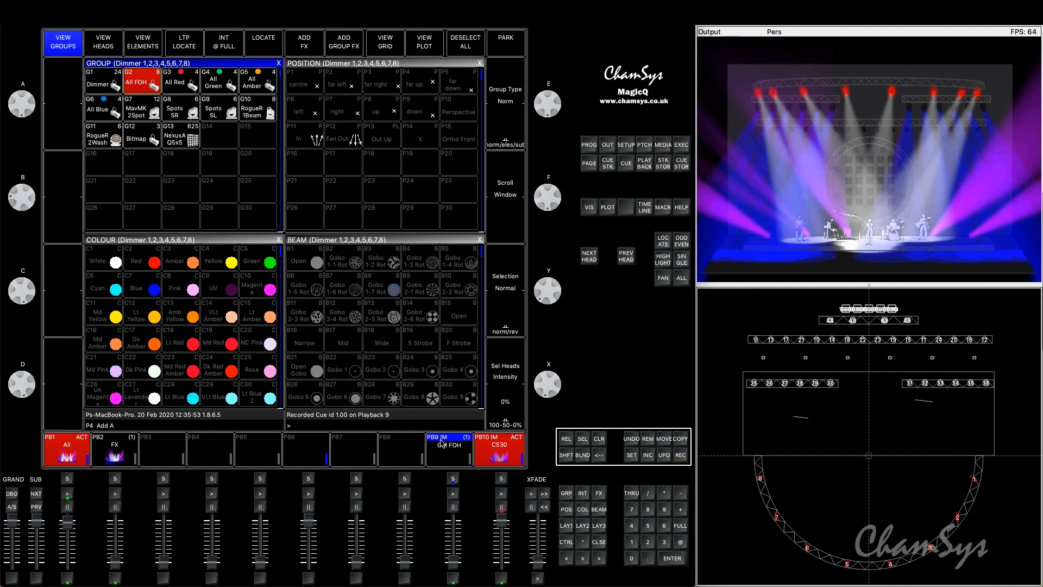
click(454, 480)
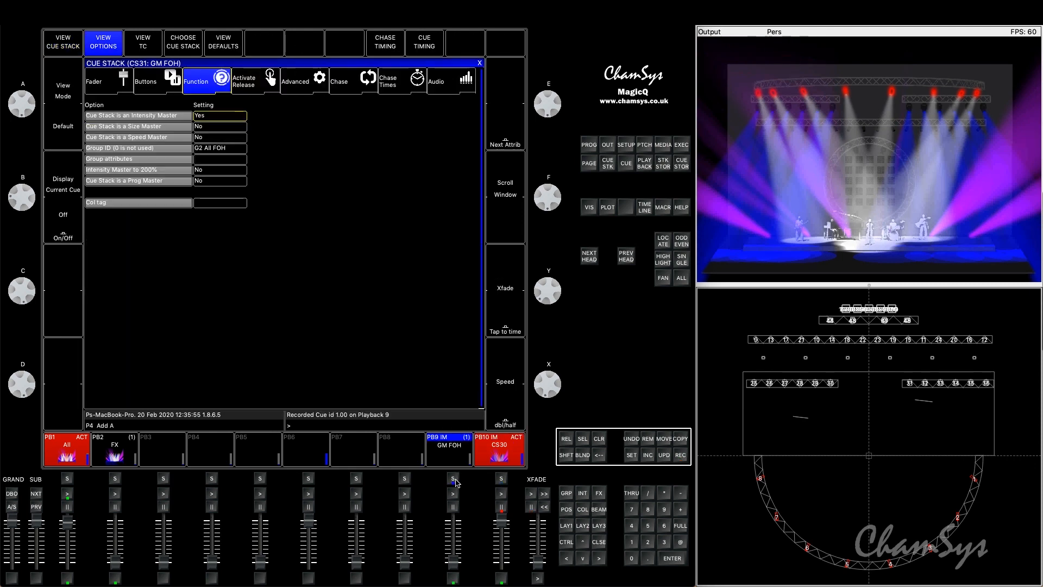
drag(451, 567, 455, 522)
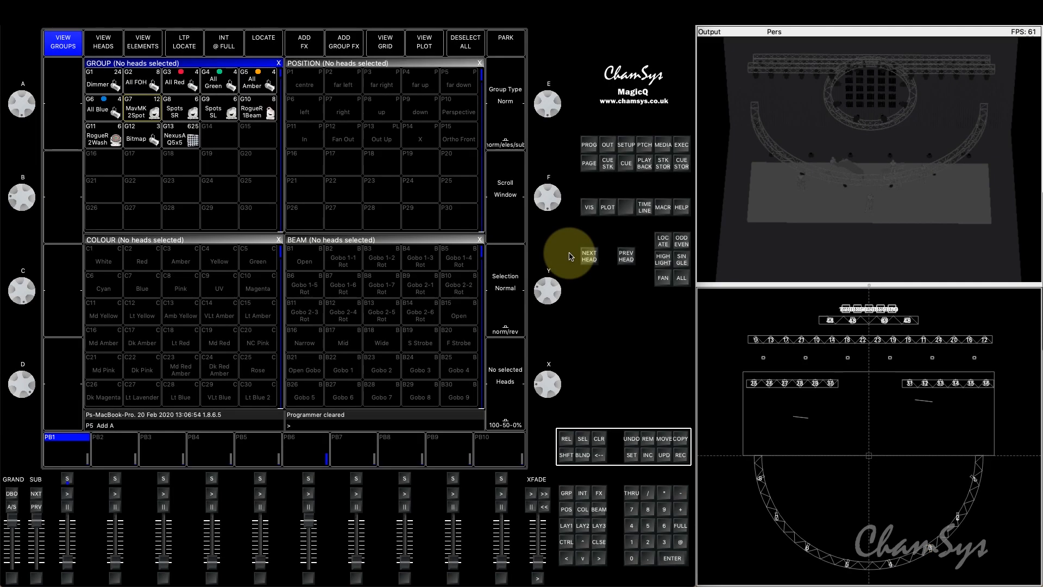
Set the MavMK2Spot group to 100% in the down position and record the look onto playback 1.
click(130, 118)
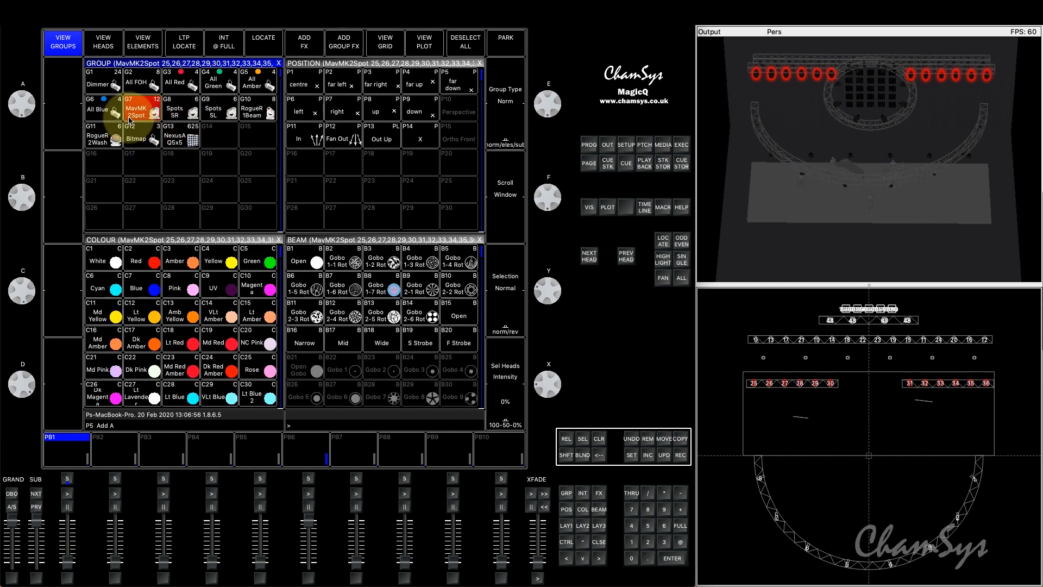
double_click(680, 541)
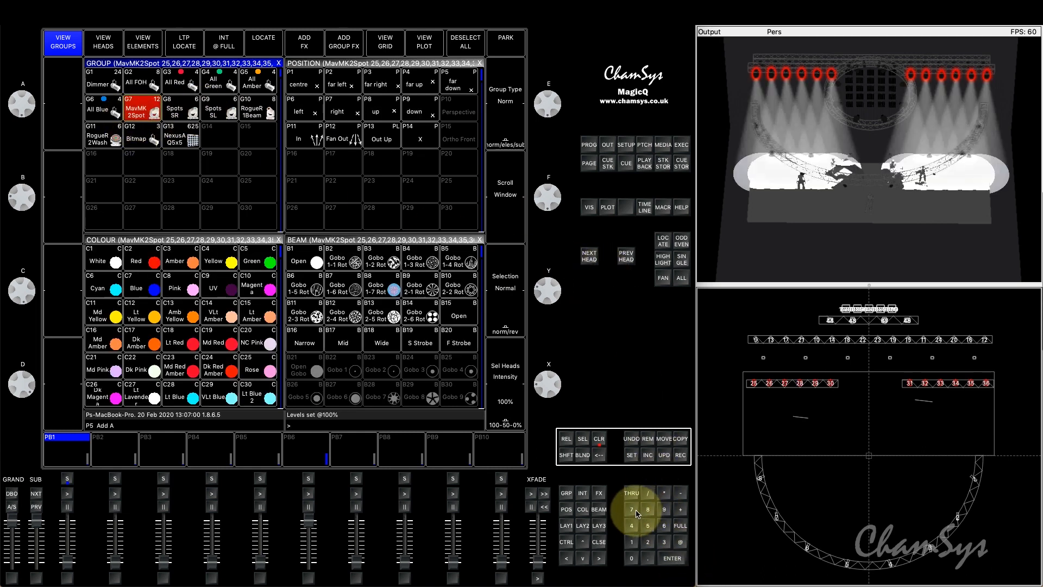
click(566, 509)
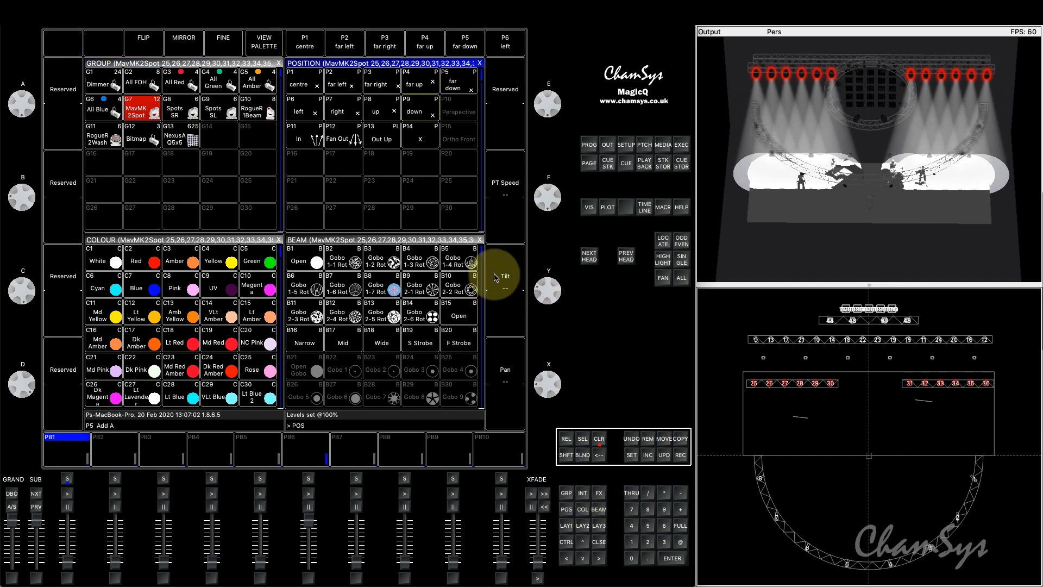
click(416, 108)
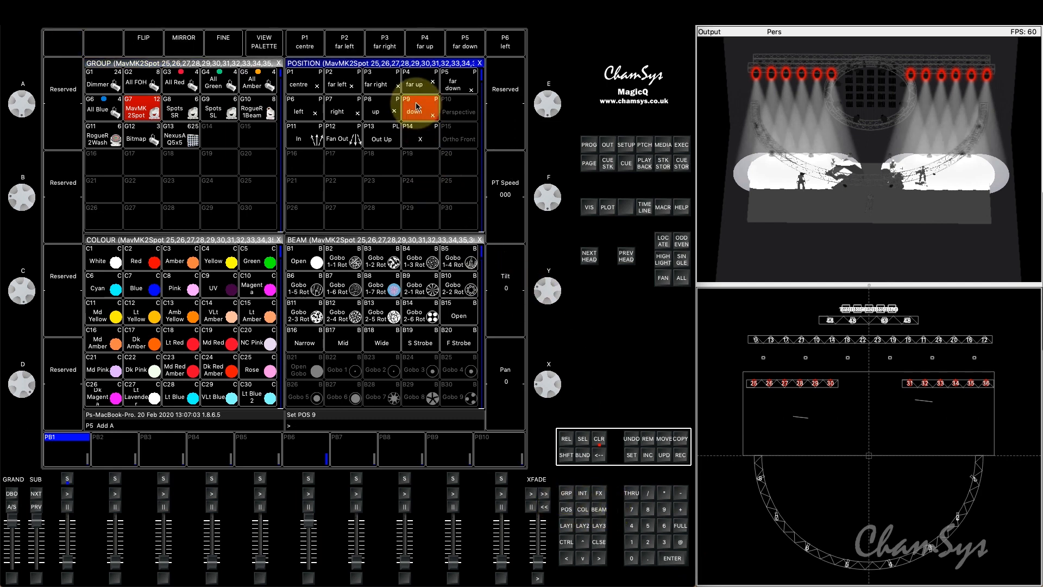
click(681, 455)
click(61, 448)
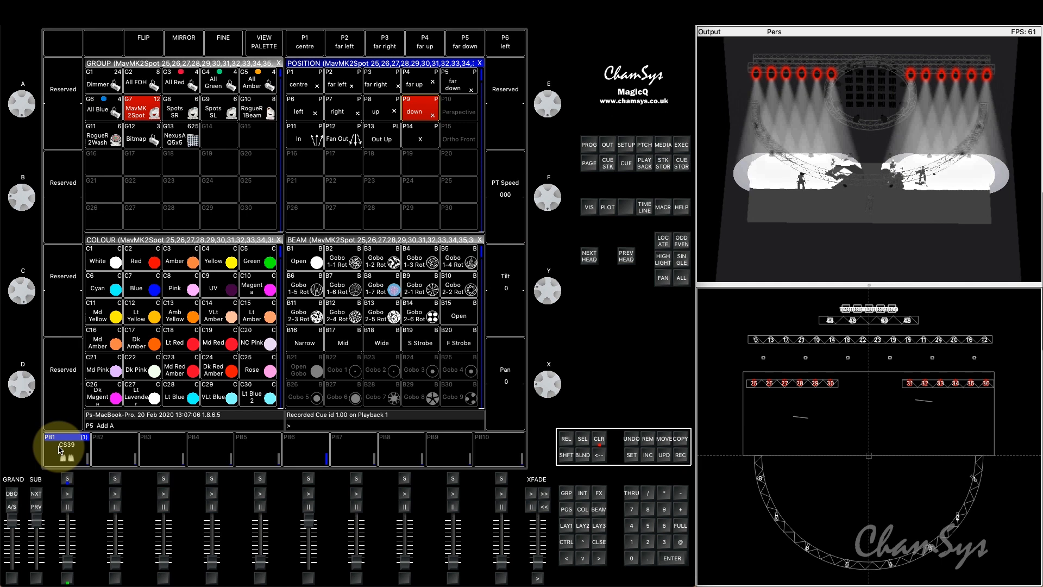
Name playback 1 "Full Down" and clear the programmer.
key(shift)
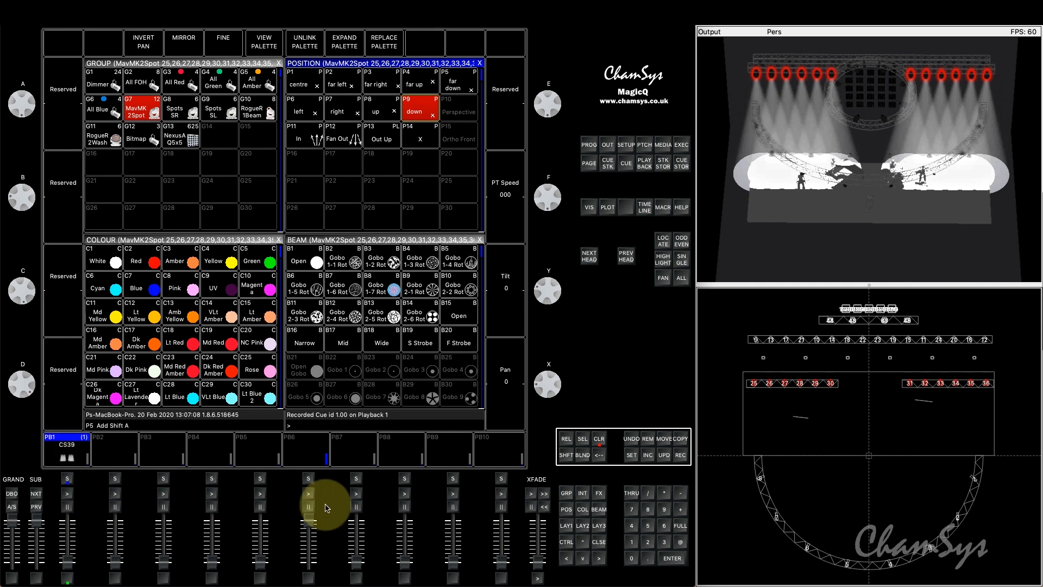
text(Full Down)
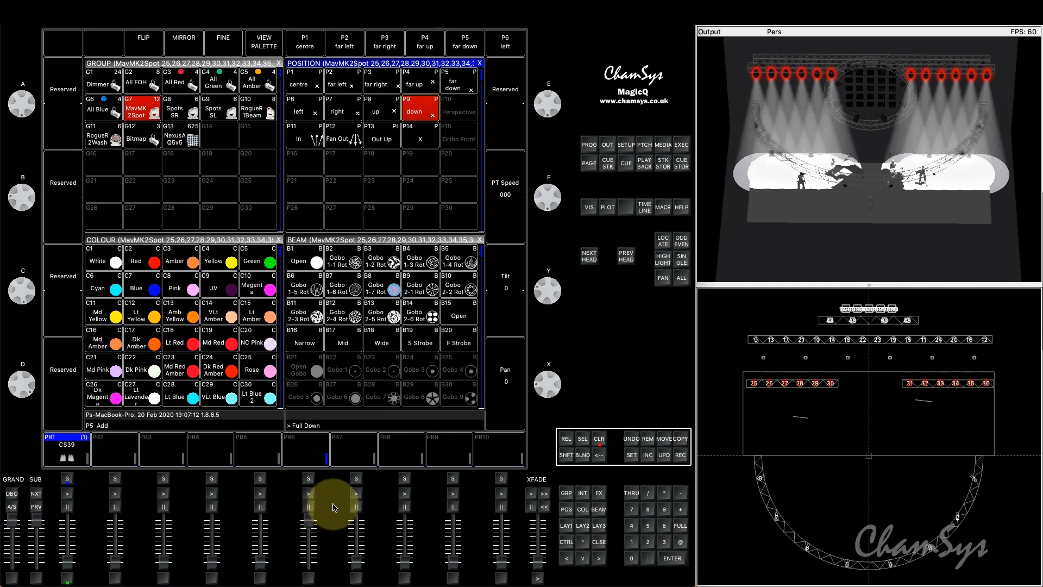
click(631, 454)
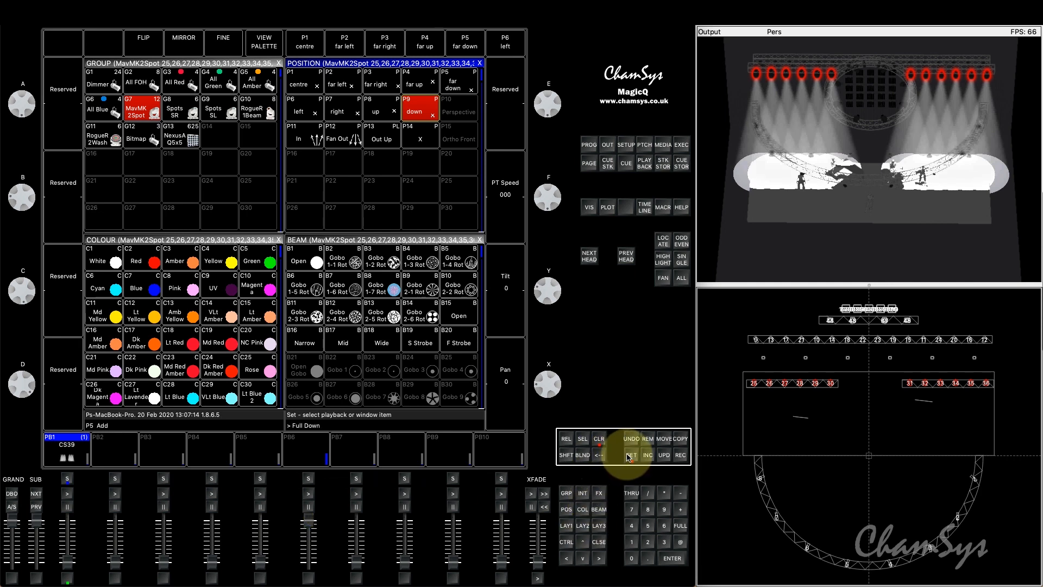
click(80, 449)
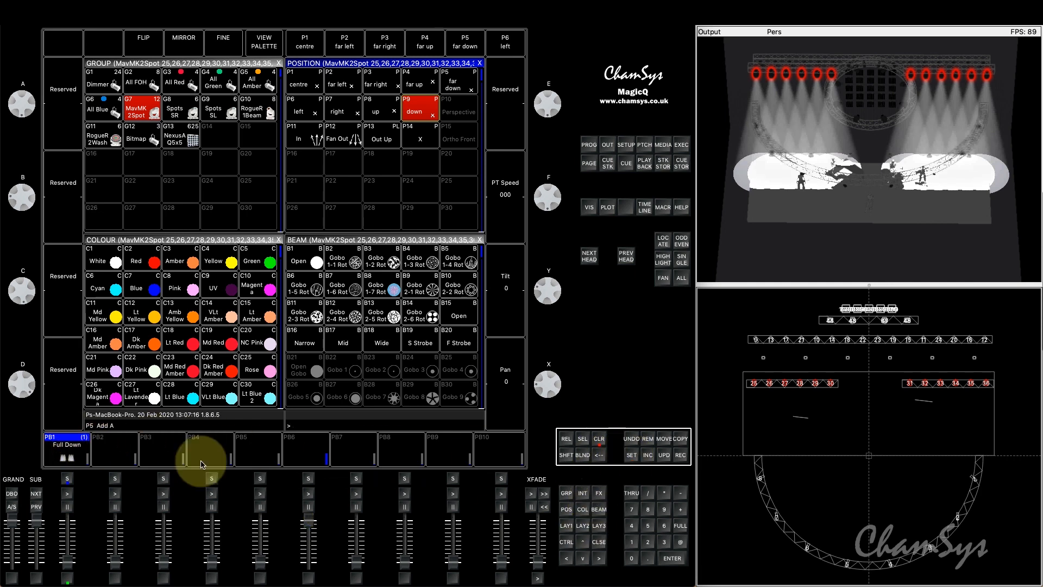
click(598, 440)
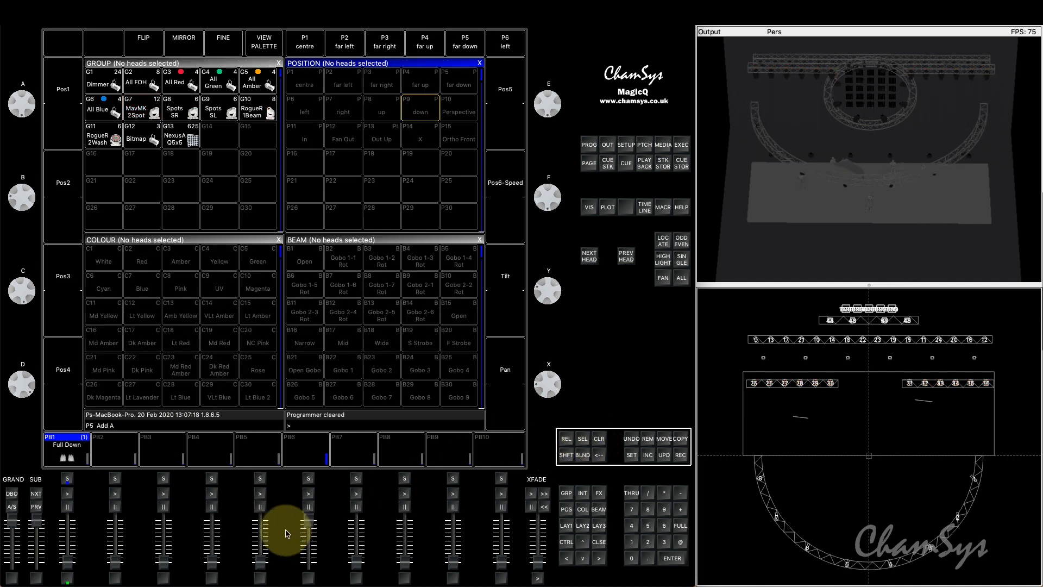
Bring playback 1 up to full and add the circle FX to the MavMK2Spot group.
drag(67, 563, 68, 508)
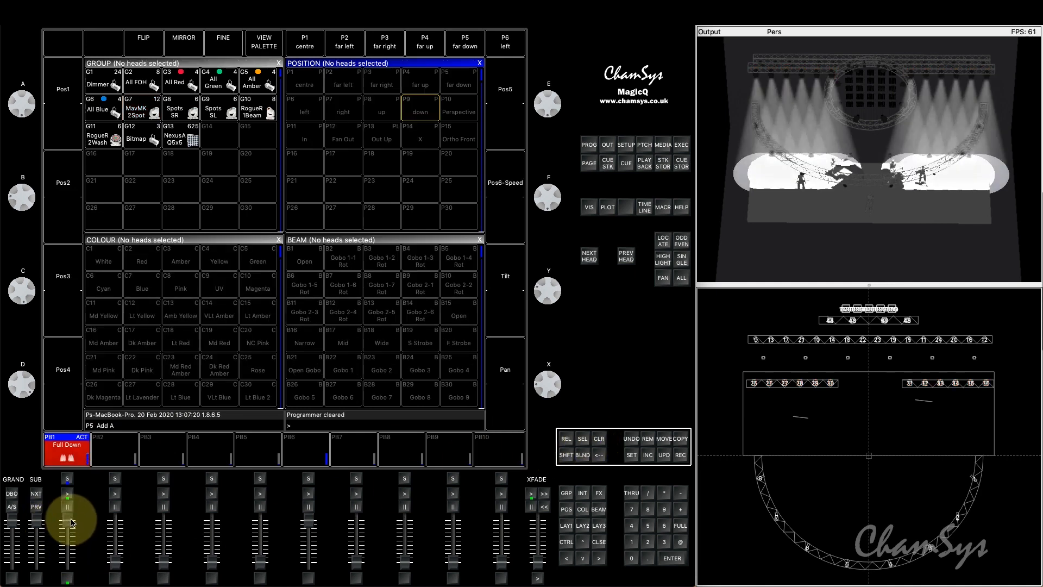
click(629, 509)
double_click(665, 492)
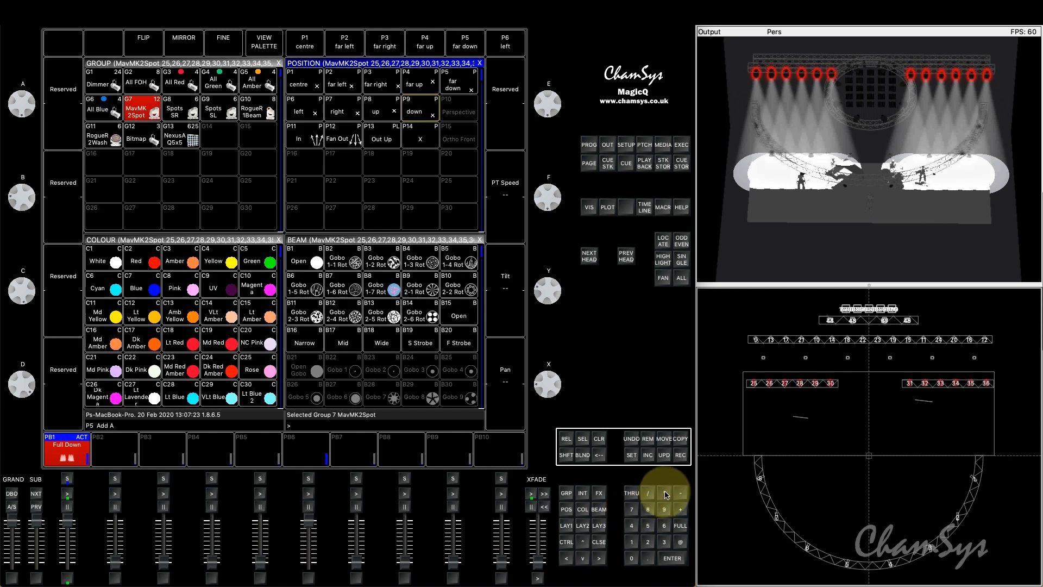
click(599, 493)
click(183, 93)
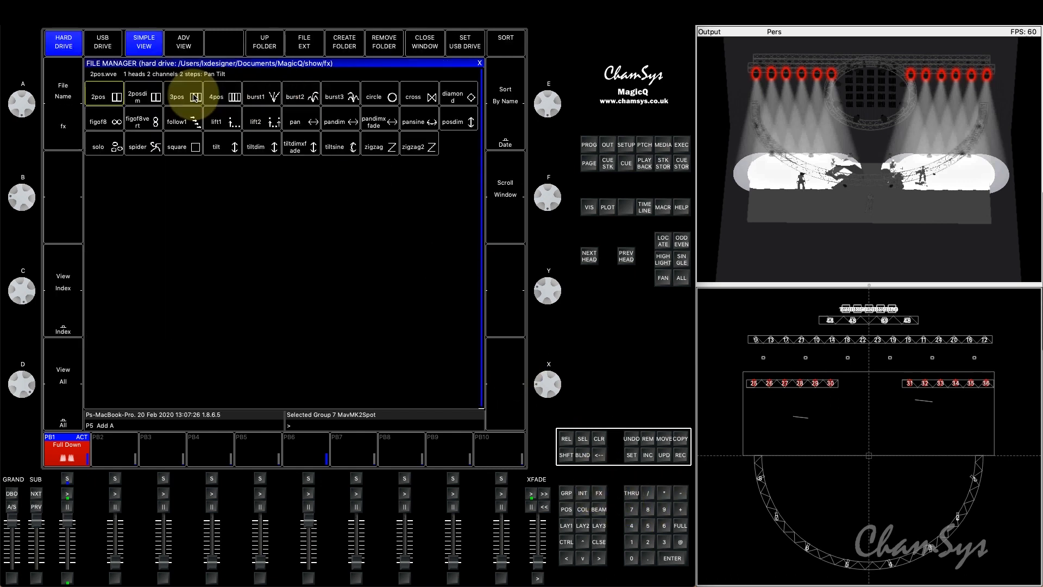
click(373, 109)
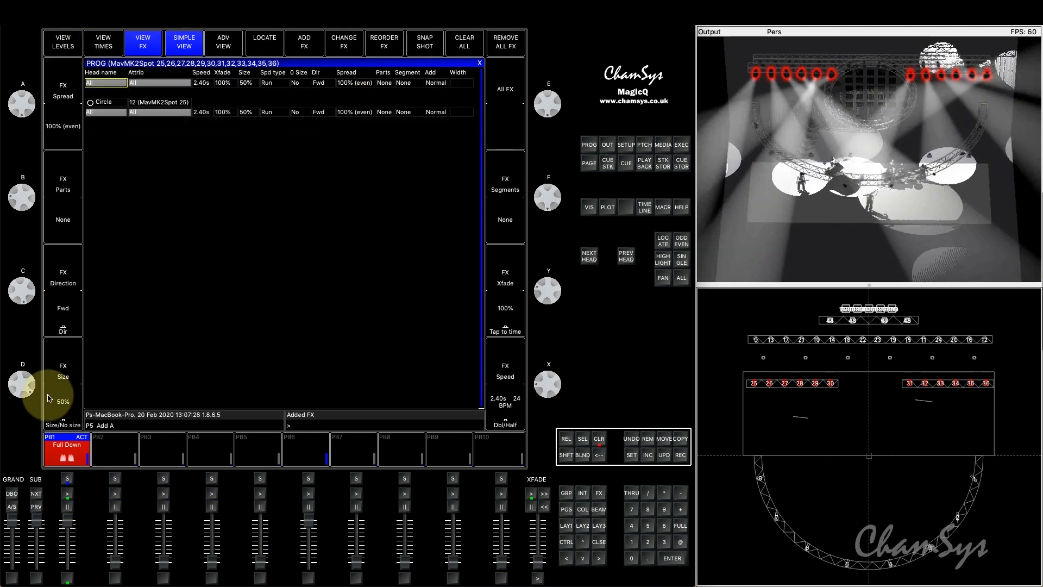
Reduce the circle FX size to 48% and tap its speed to about 1.05 s.
drag(29, 387, 30, 384)
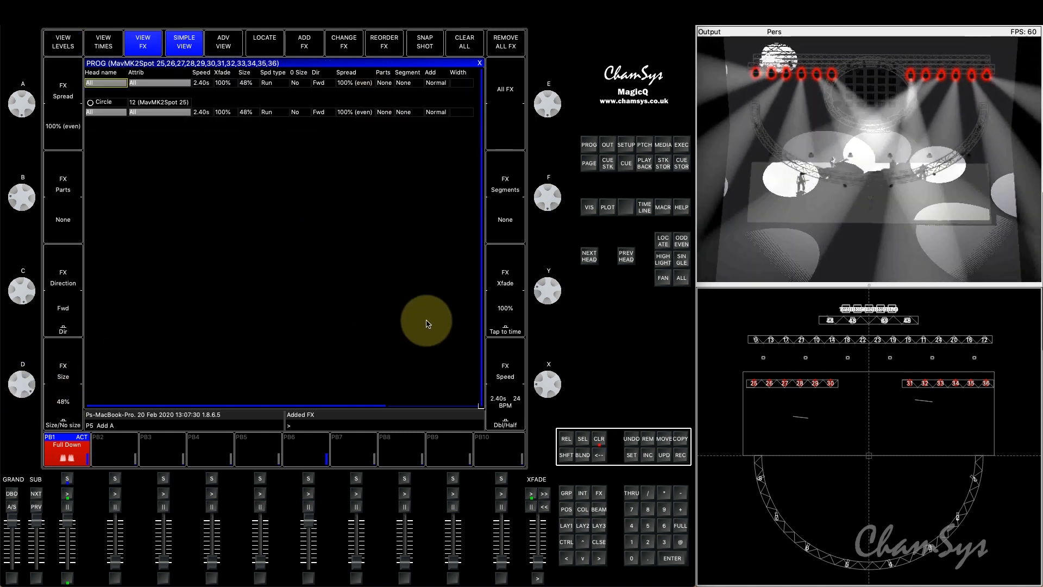
click(500, 333)
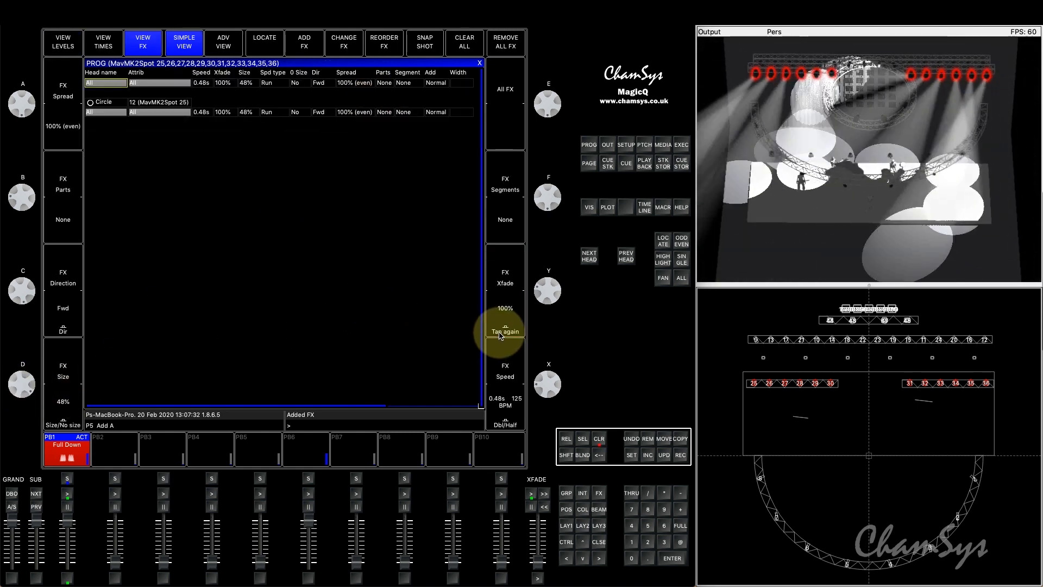
click(500, 335)
click(500, 335)
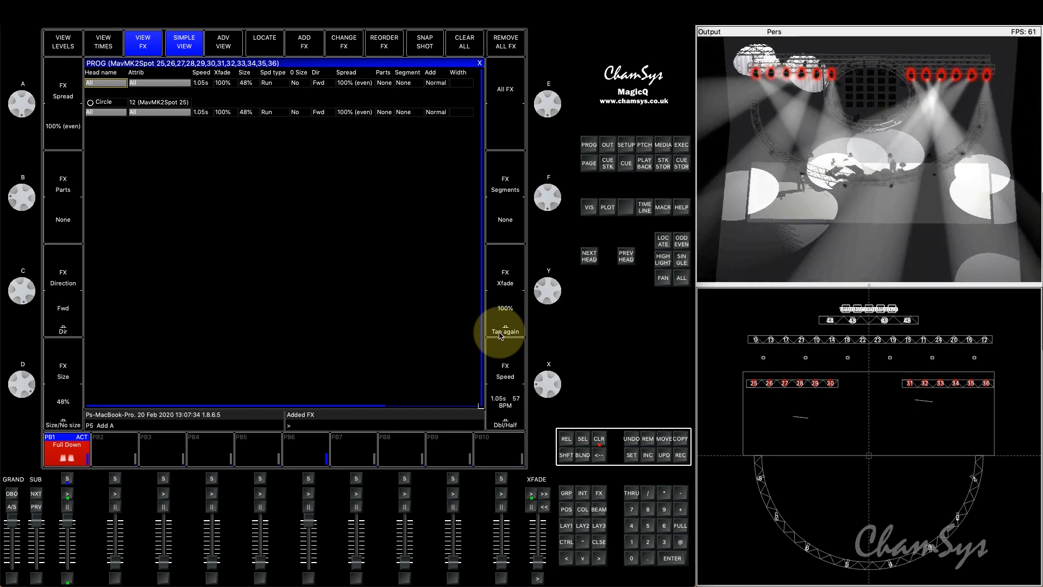
Record the circle FX onto playback 2 with the name "FX" and clear the programmer.
click(681, 454)
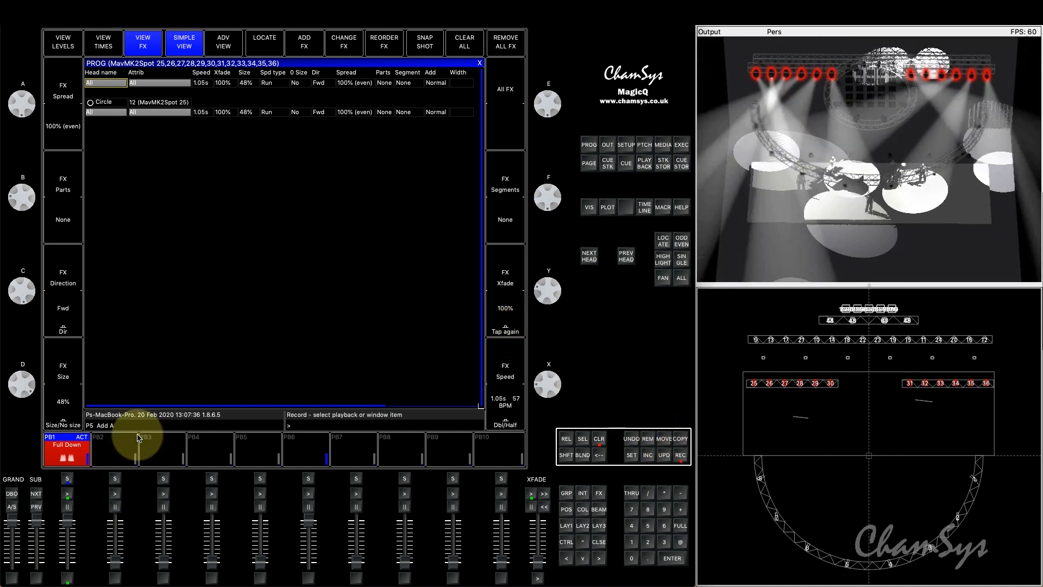
click(110, 447)
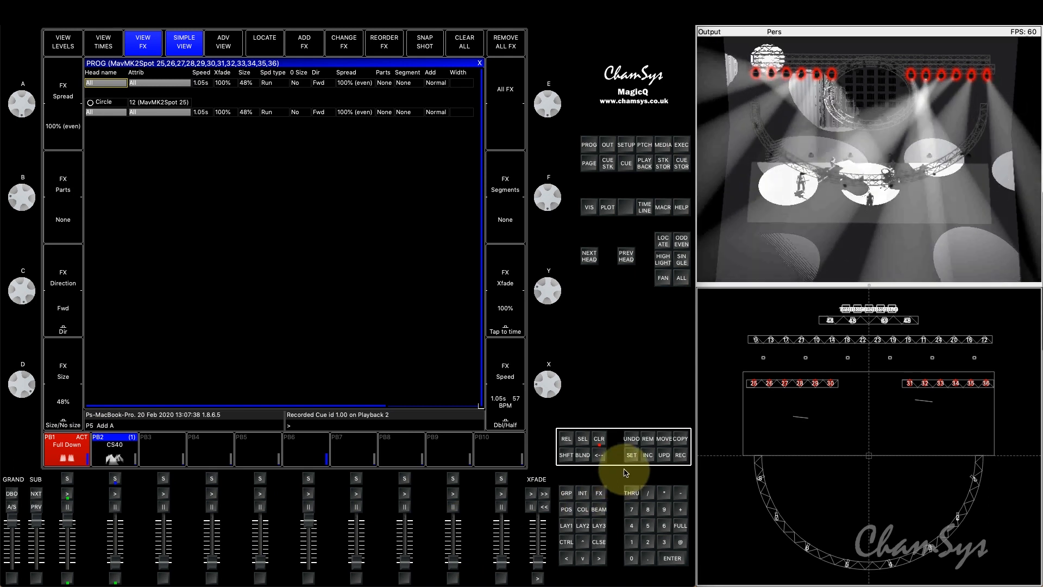
key(shift)
text(FX)
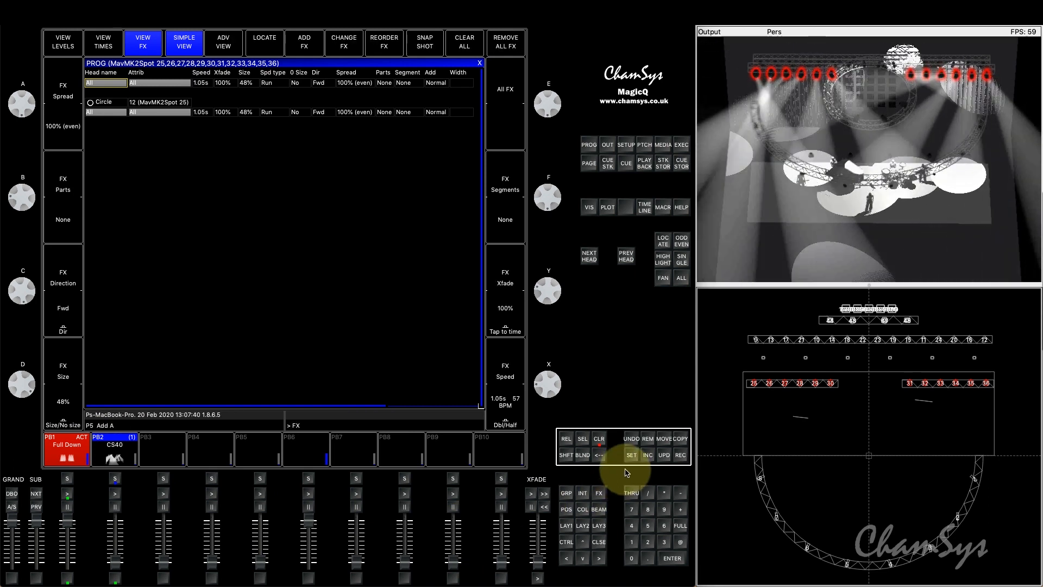
click(121, 445)
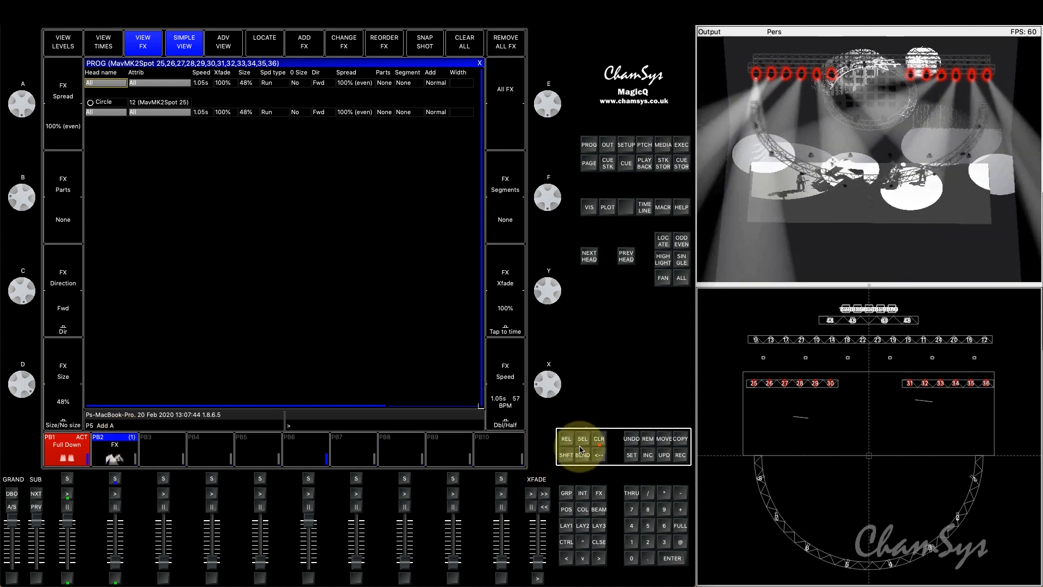
click(599, 440)
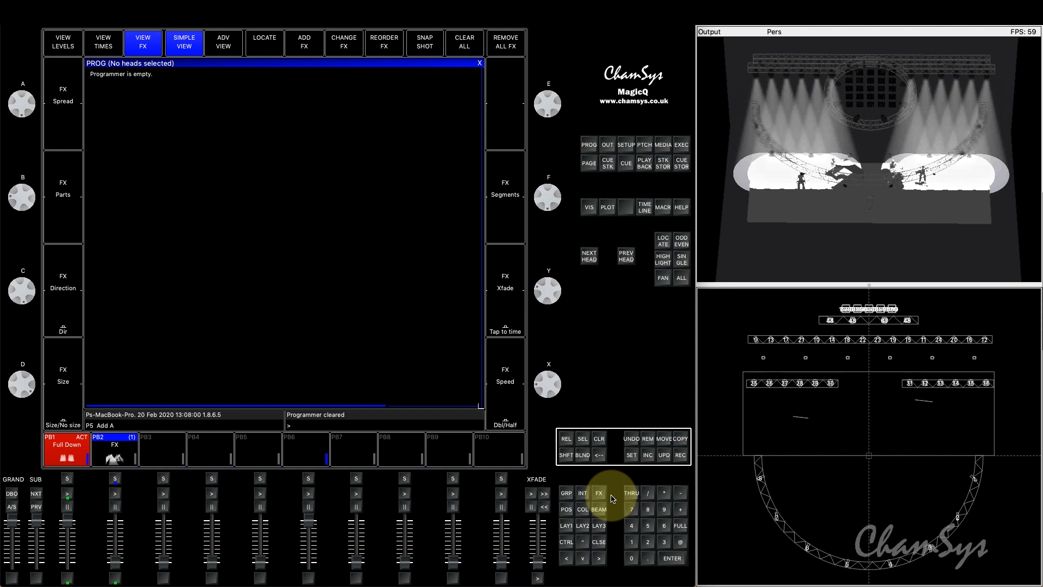
Select group 7 MavMK2Spot and bring only its pan attribute into the programmer.
click(631, 509)
click(664, 495)
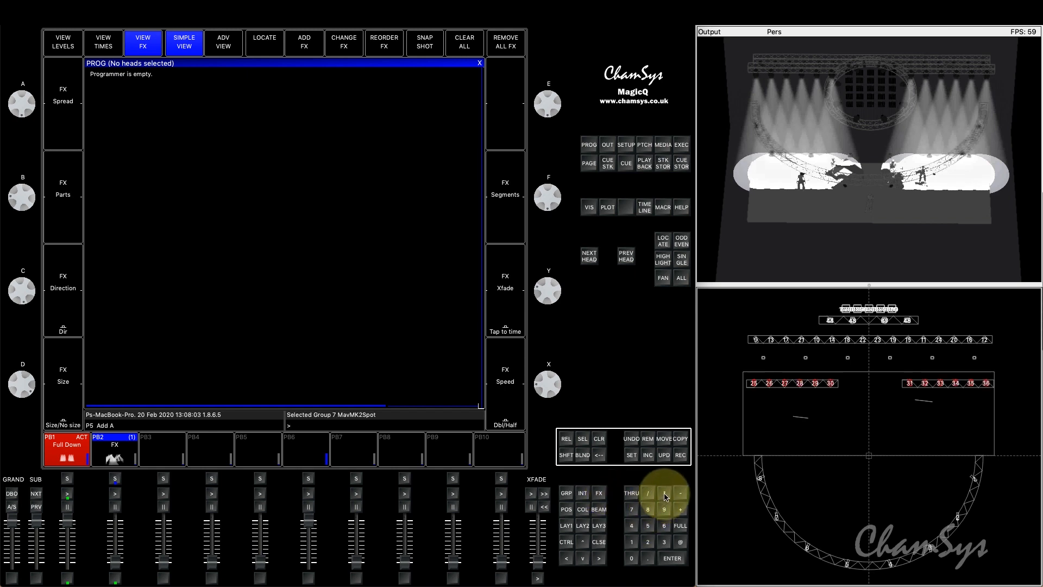
click(566, 510)
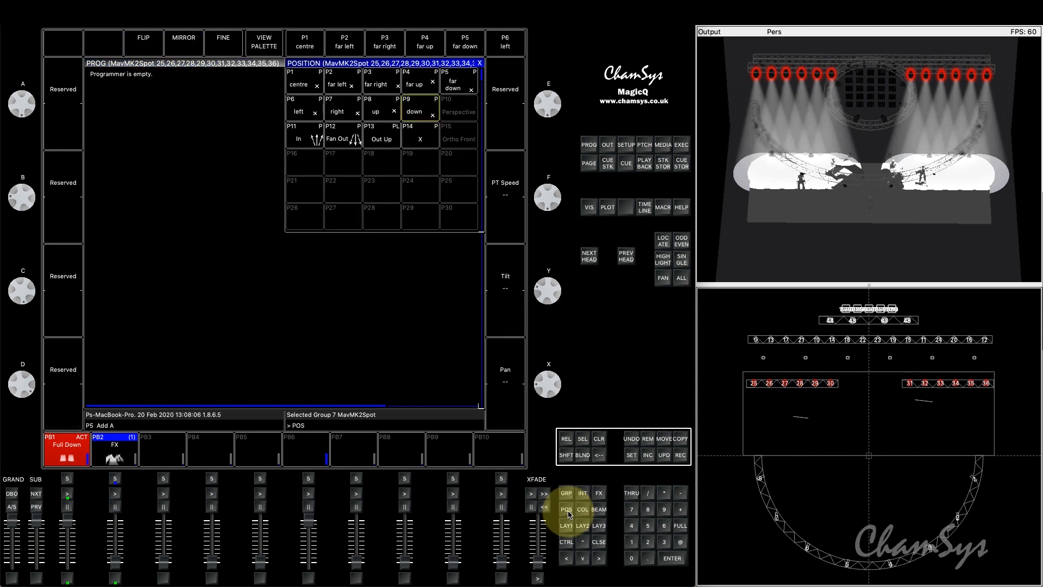
drag(558, 382, 555, 393)
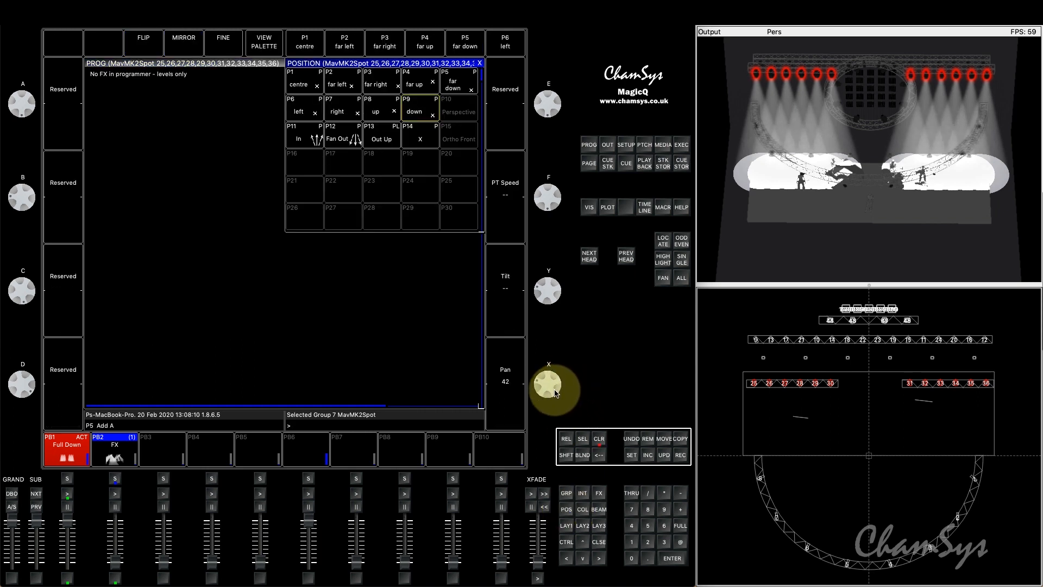
click(413, 351)
Check the programmer's pan levels, record them onto playback 10 and set its cue stack as a size master.
click(67, 46)
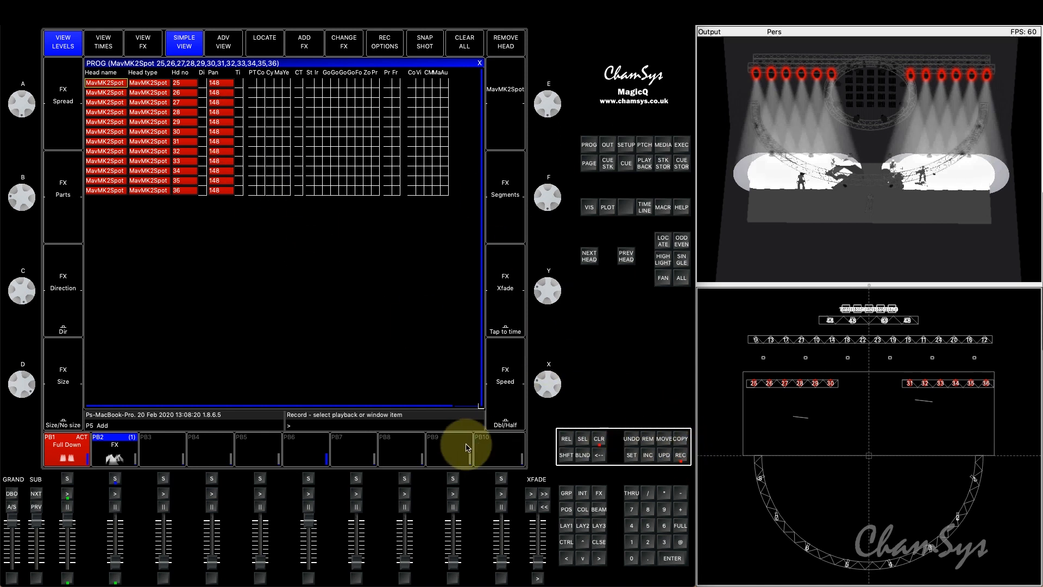
click(510, 448)
click(510, 448)
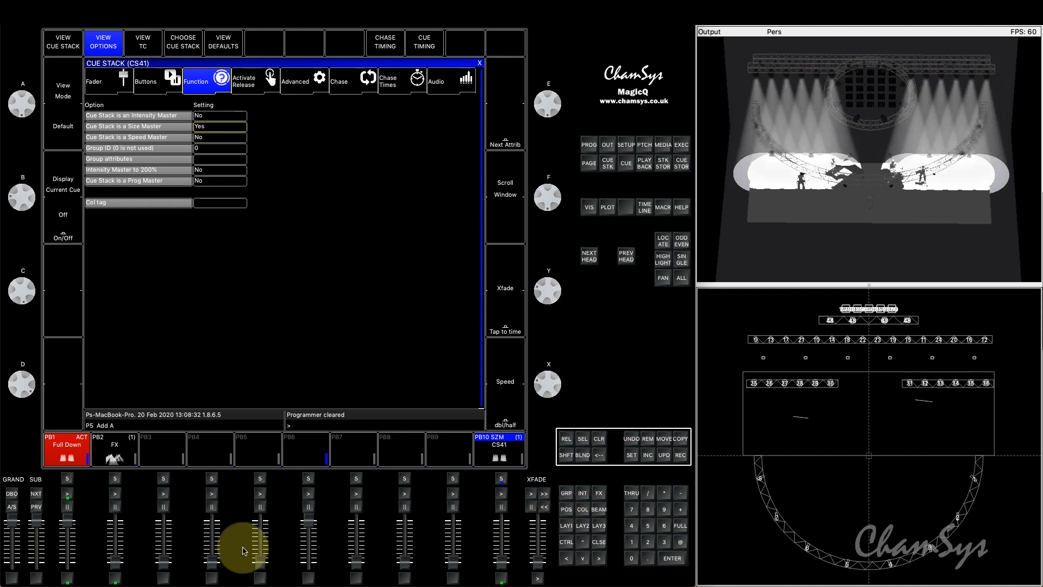
Bring playback 2 up to full, then activate the playback 10 size master and lower it to remove the pan movement.
drag(115, 563, 115, 518)
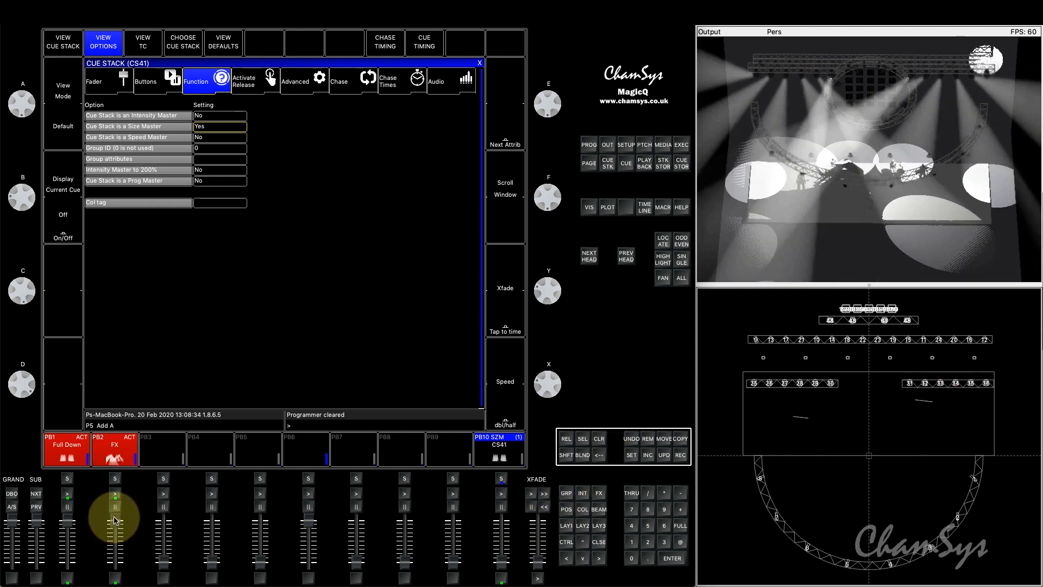
drag(508, 563, 505, 520)
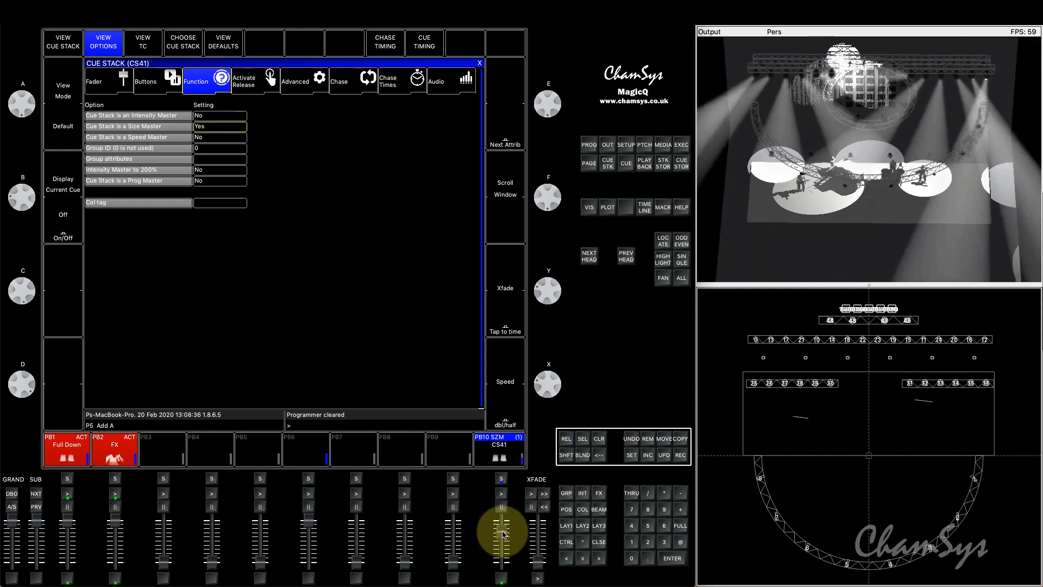
click(501, 495)
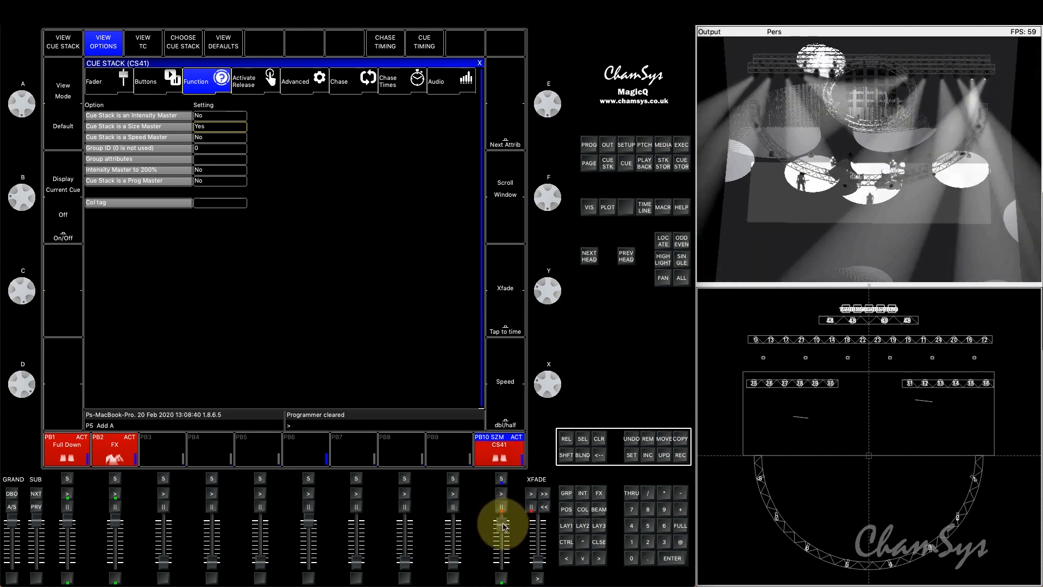
drag(502, 538, 501, 570)
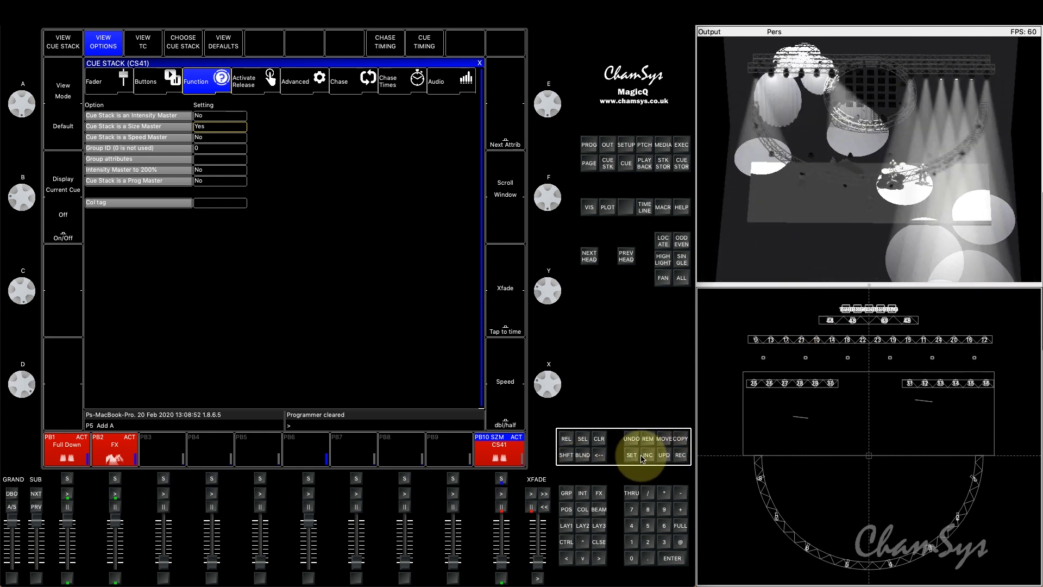
Name playback 10 "M Pan" and raise its level back to full.
key(shift)
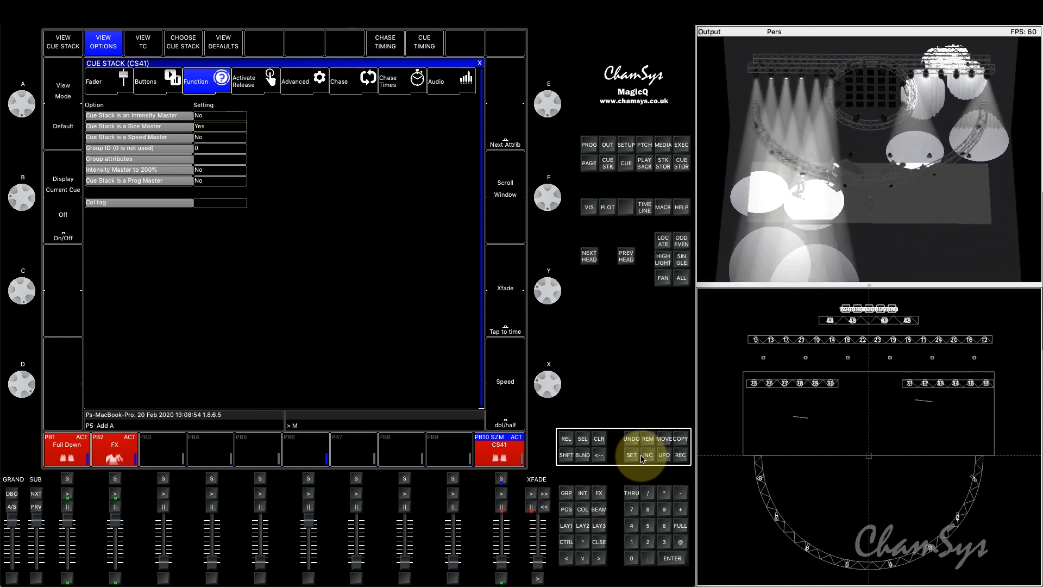
text(M Pan)
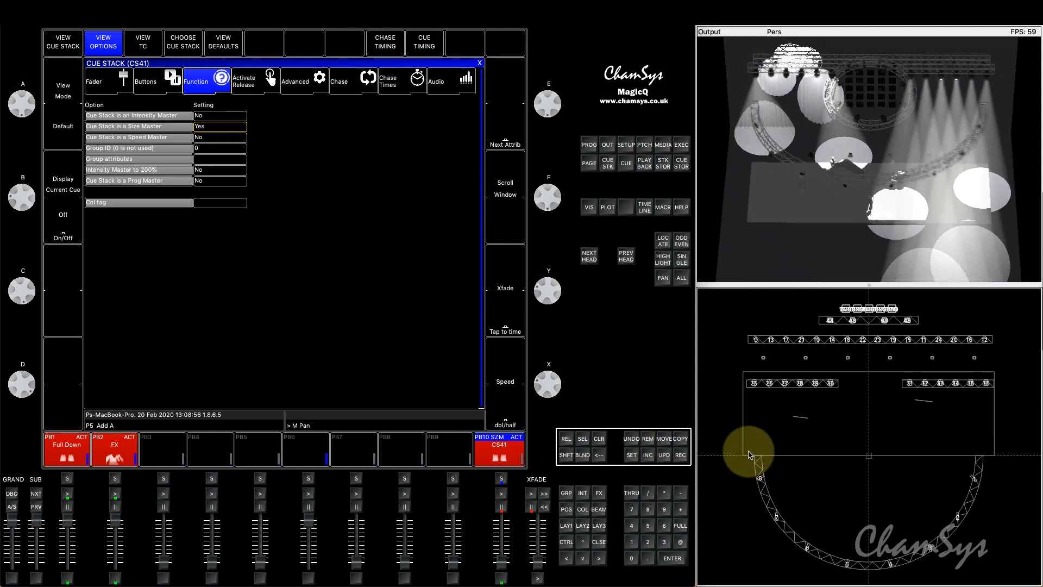
click(630, 455)
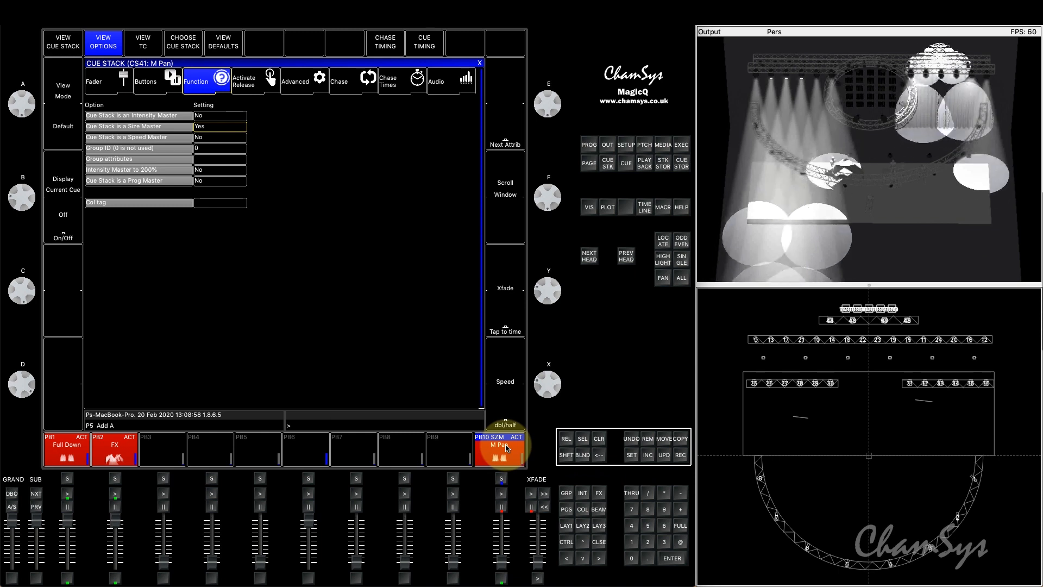
click(501, 578)
drag(501, 563, 505, 518)
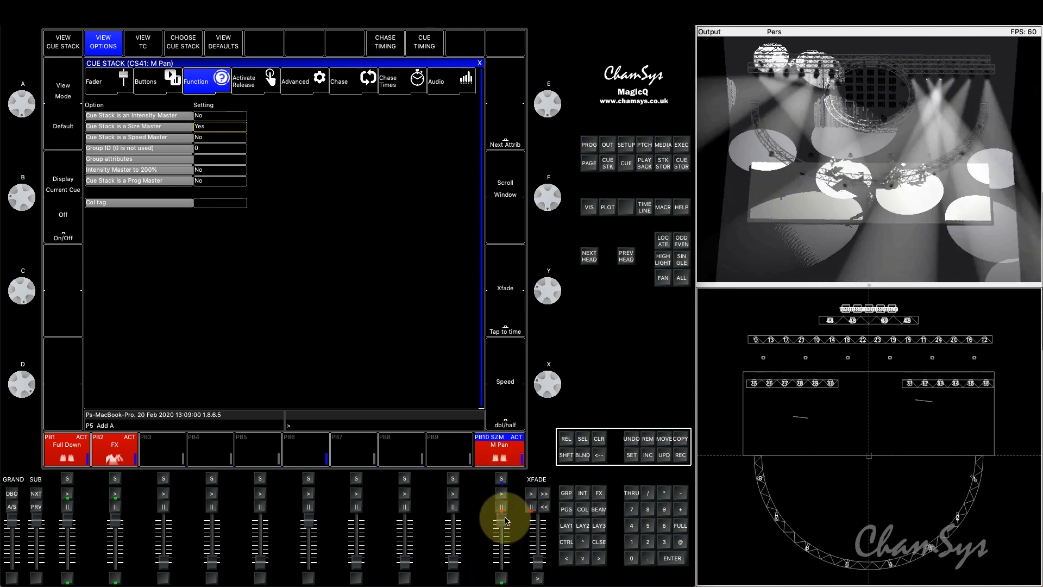
Select group 7 MavMK2Spot again, bring only its tilt attribute into the programmer and view the programmer levels.
click(631, 509)
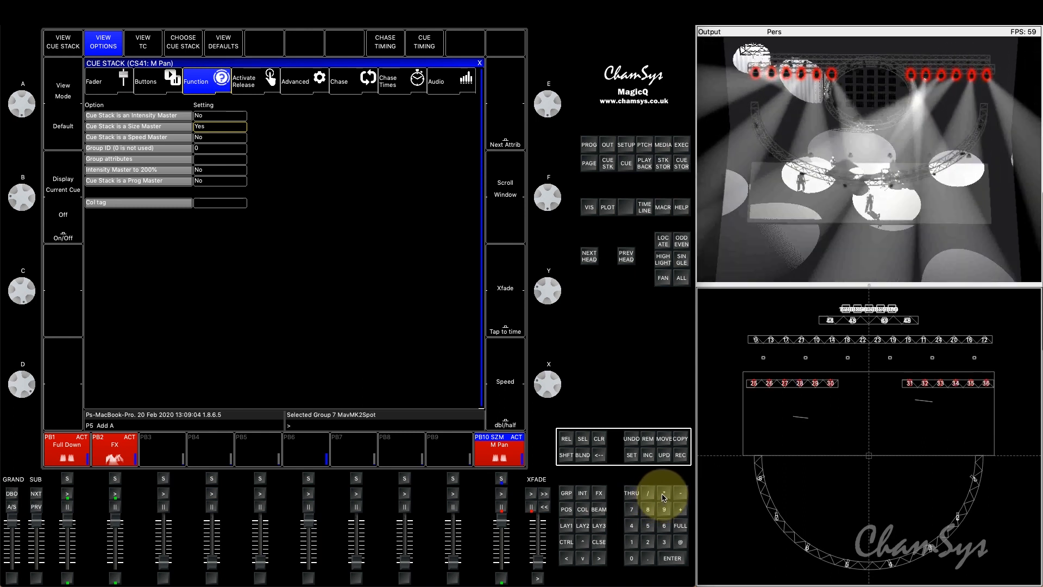
click(569, 510)
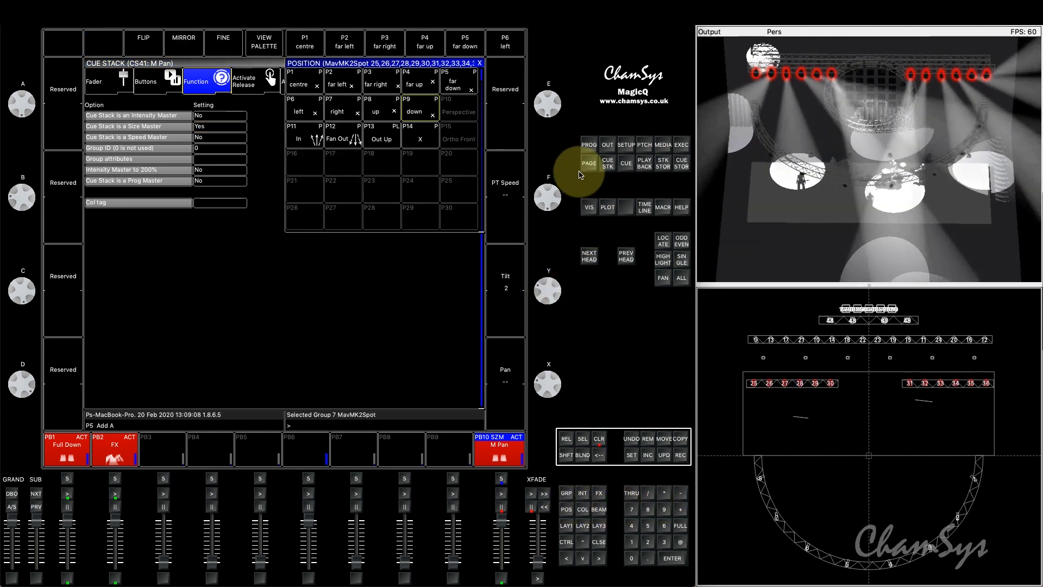
click(588, 145)
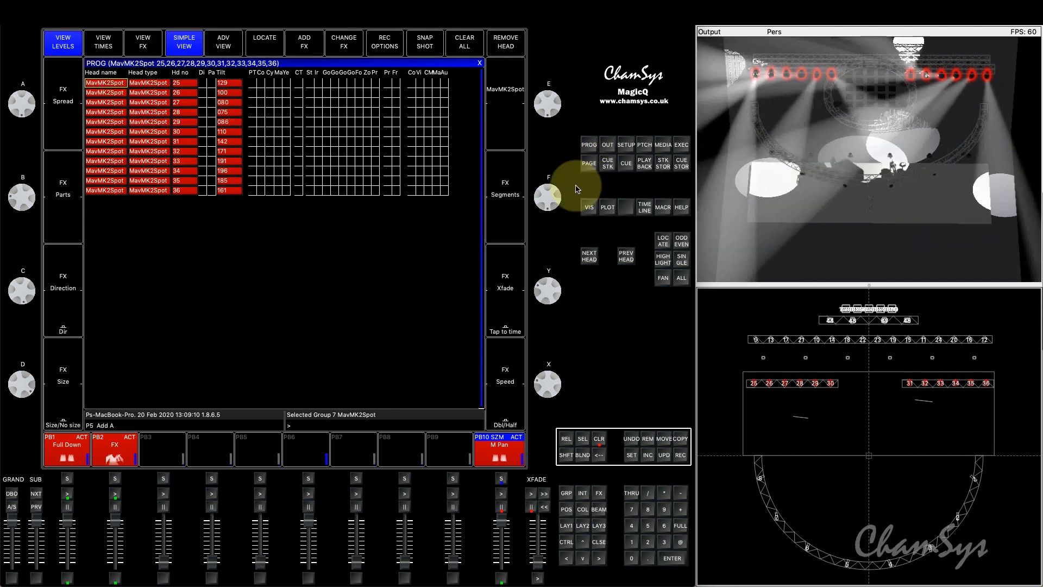
Record the tilt values onto playback 9, clear the programmer and set the new cue stack as a size master.
click(455, 448)
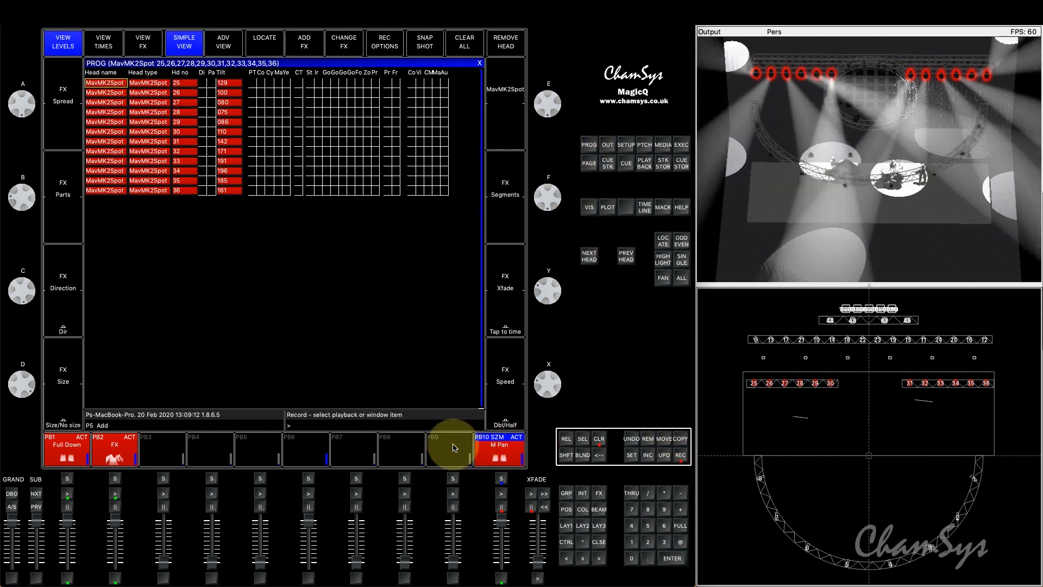
click(596, 439)
double_click(441, 438)
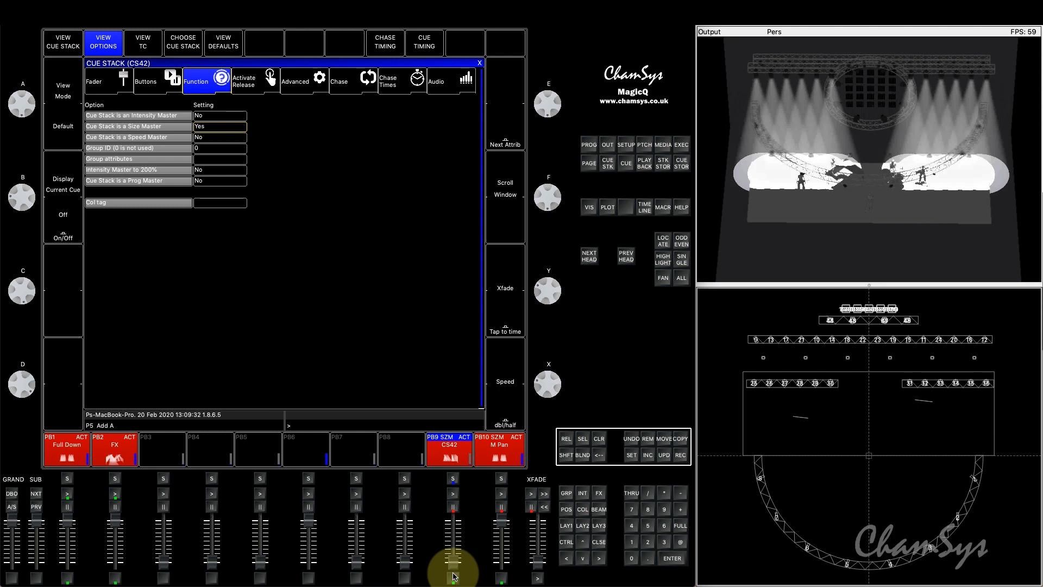
Test the tilt and pan size masters by varying the levels of playbacks 9 and 10.
drag(455, 557, 501, 566)
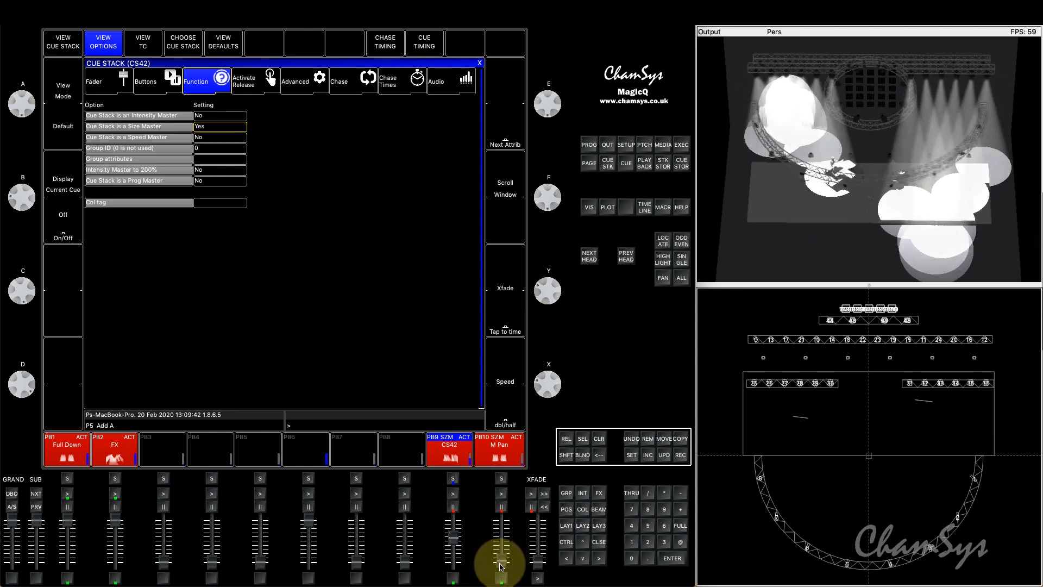
drag(457, 540, 455, 561)
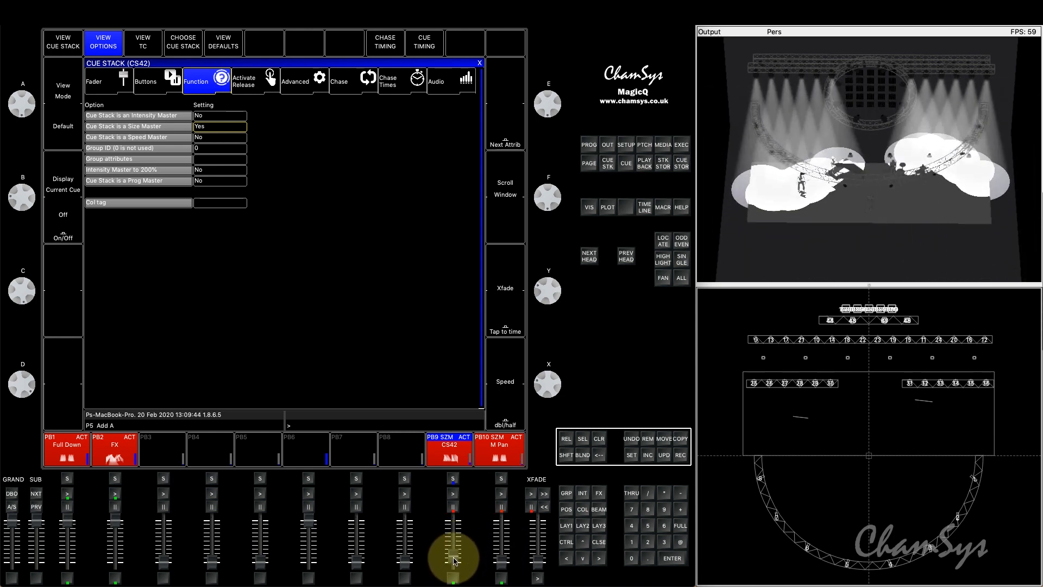